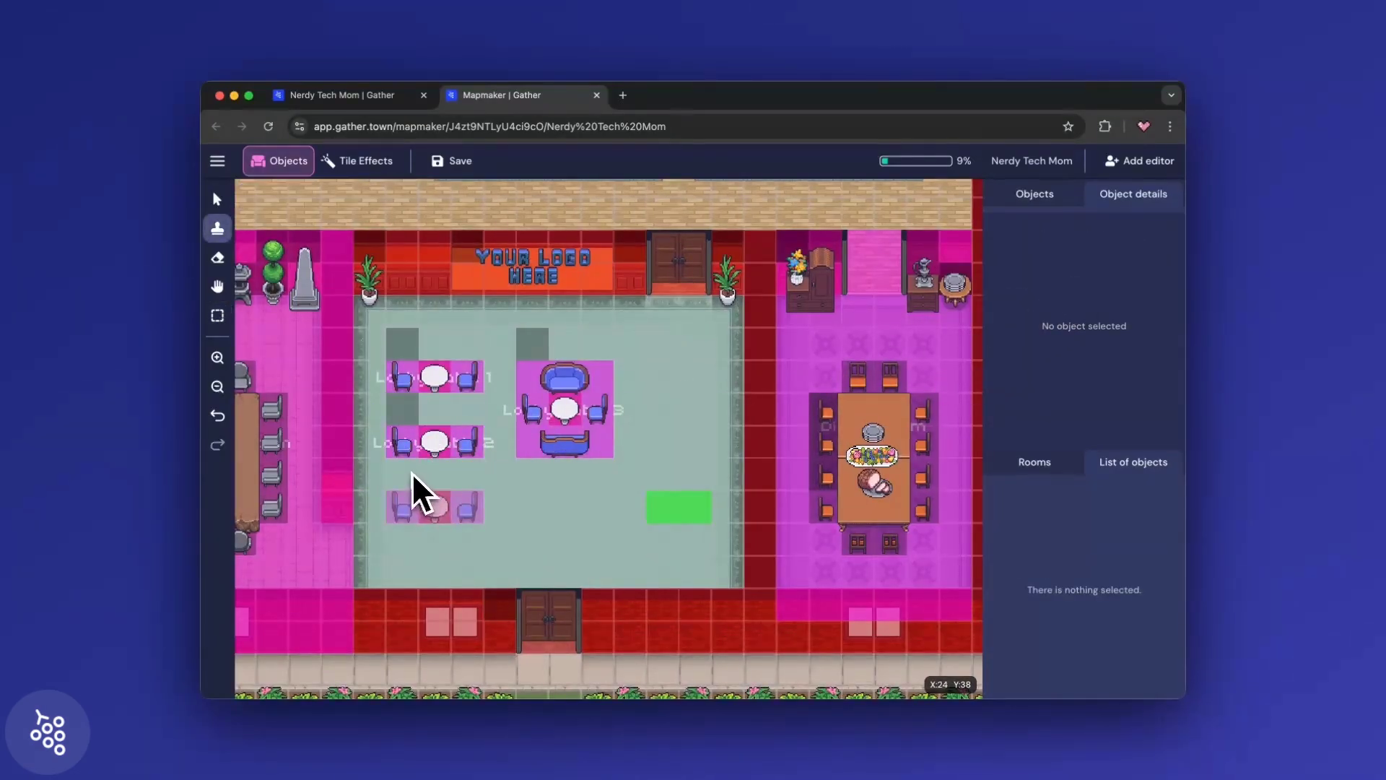
- Place a third two-chair table set in the lounge's left column and a copy of the sofa table set below the original
left_click(413, 474)
left_click(218, 316)
left_click_drag(617, 326, 586, 418)
left_click(1084, 266)
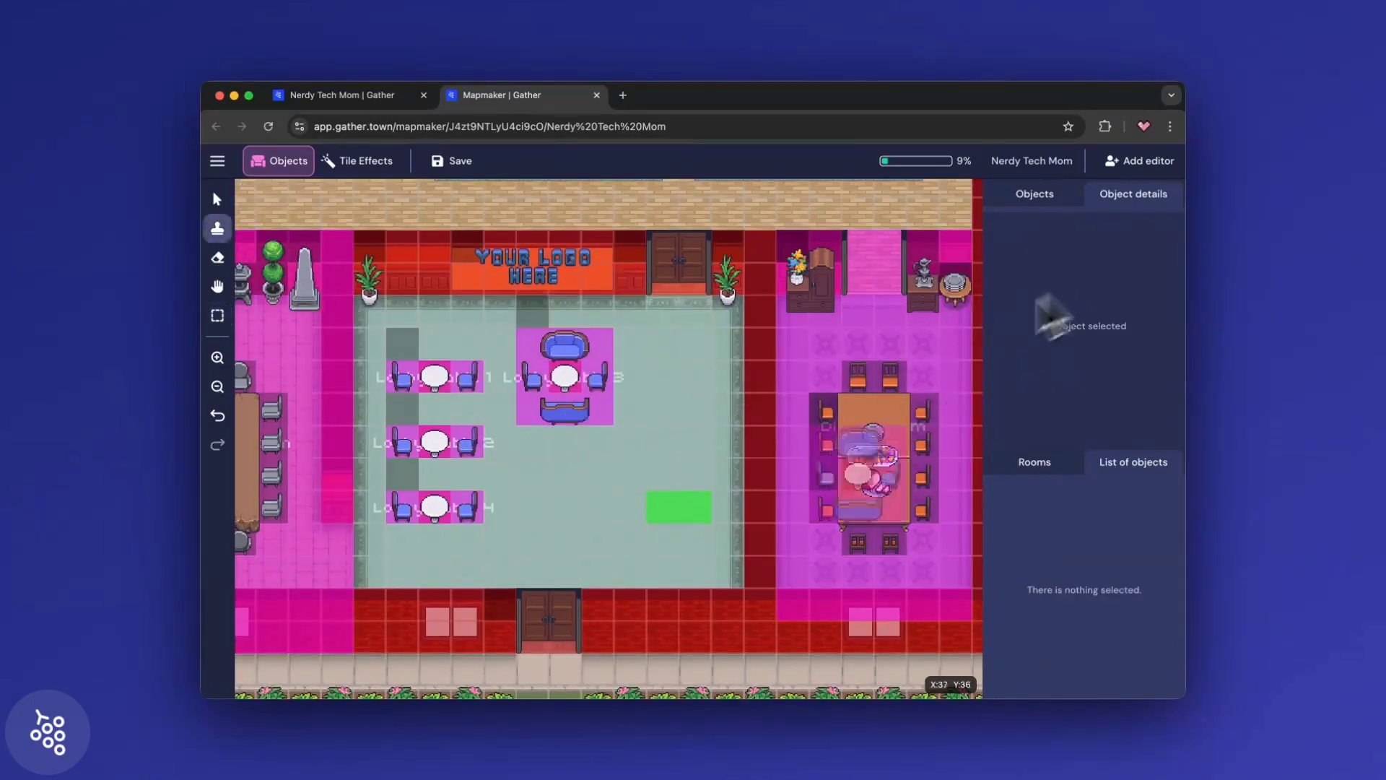
left_click(543, 441)
- Select the newly placed Small Meeting Area set in the lounge and recolor it yellow after trying green
key("Escape")
left_click(532, 437)
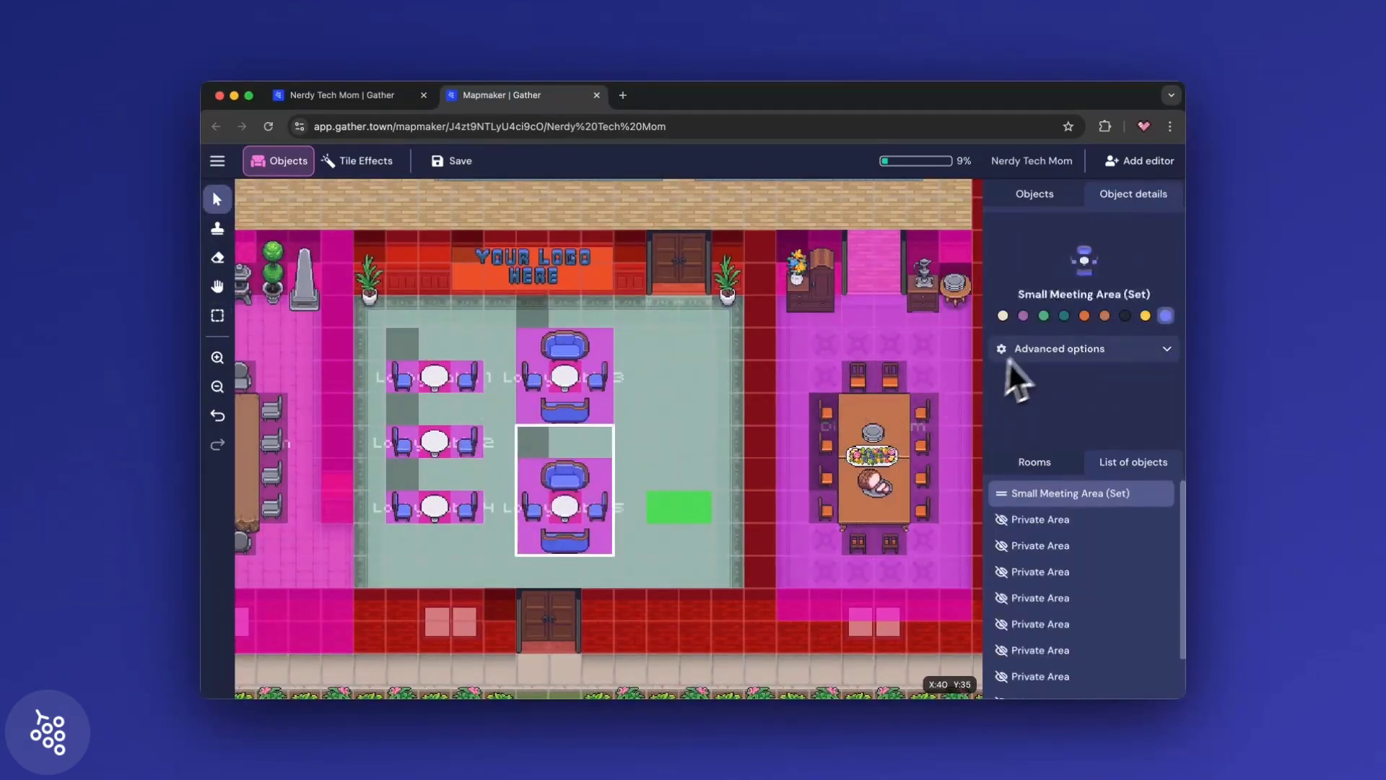
left_click(1044, 317)
left_click(1145, 318)
left_click(1069, 493)
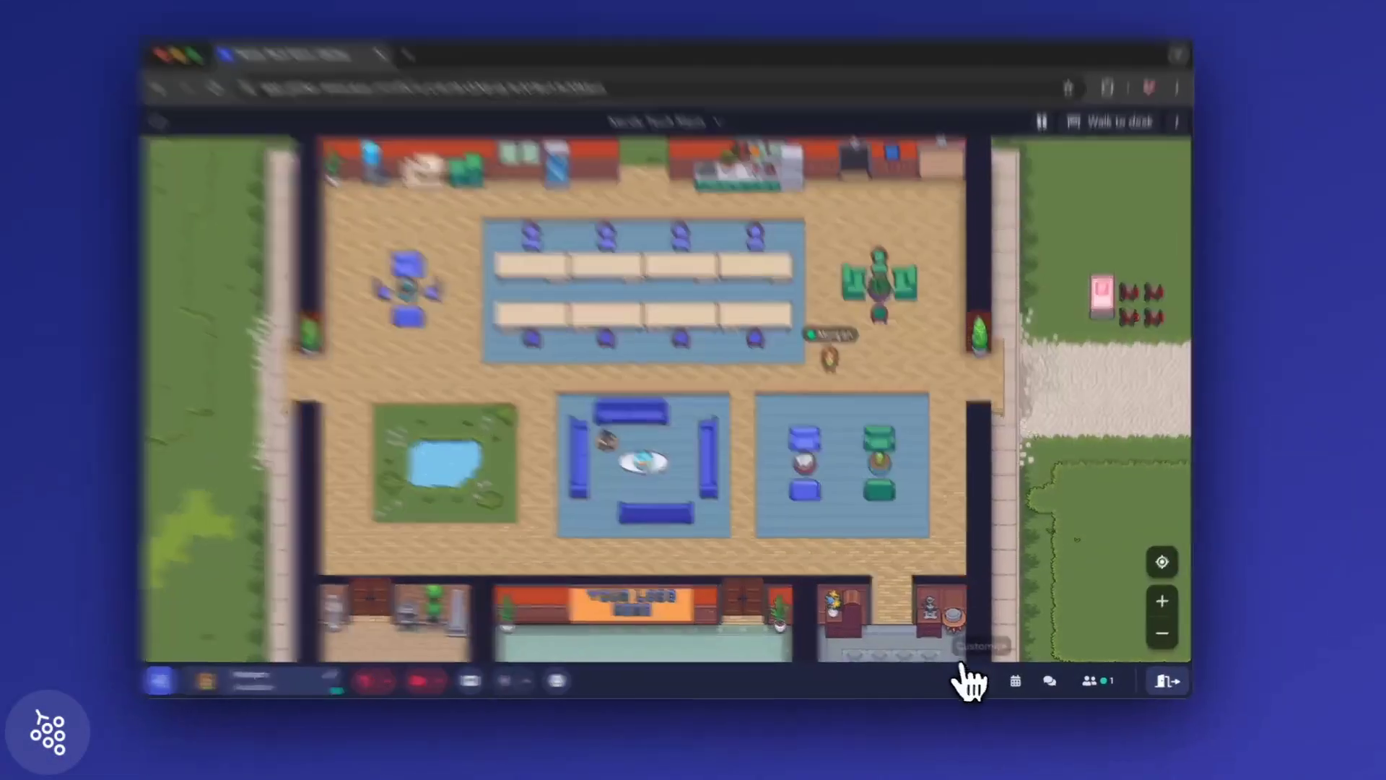
- Open the current space in Mapmaker from its build customization options
left_click(986, 682)
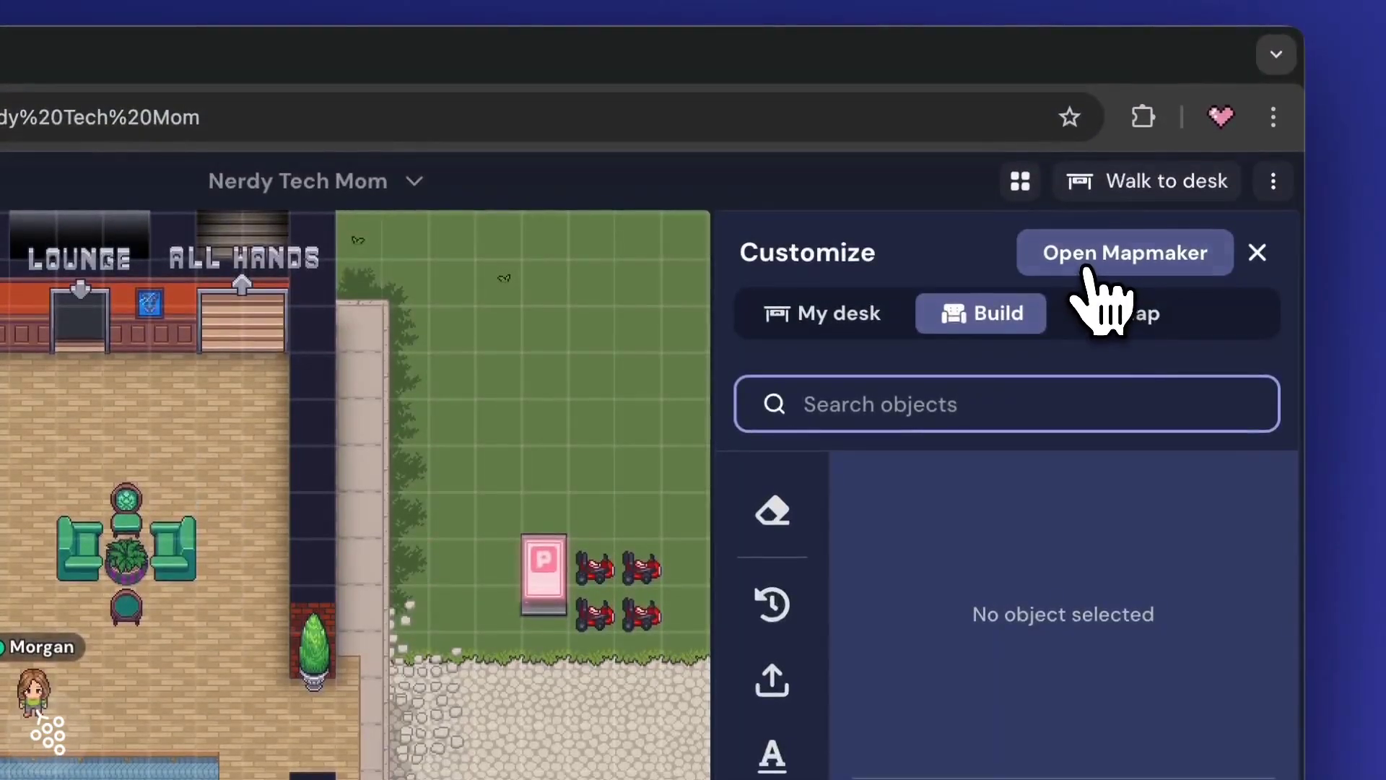
left_click(1086, 268)
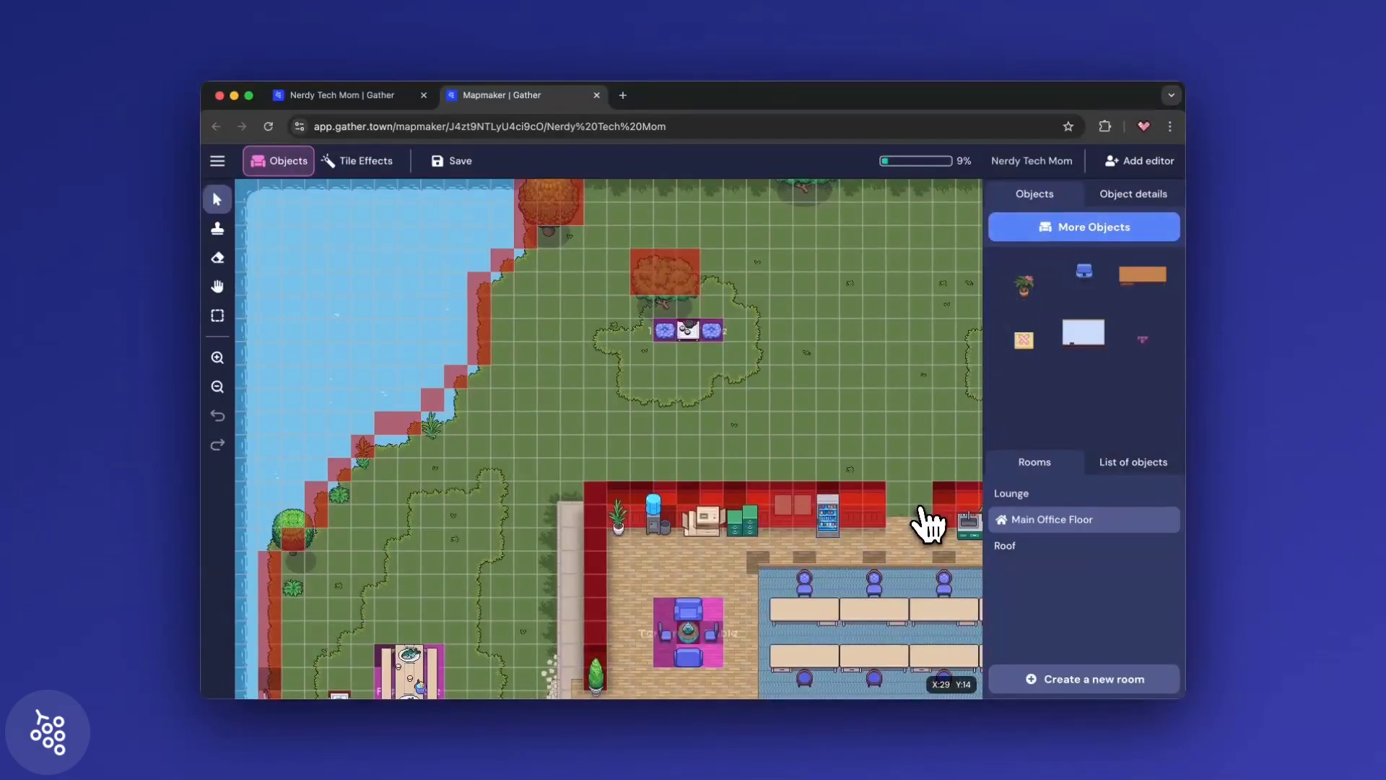
- Look over the main office floor and its surroundings using the Hand tool
scroll(927, 523, "down", 5)
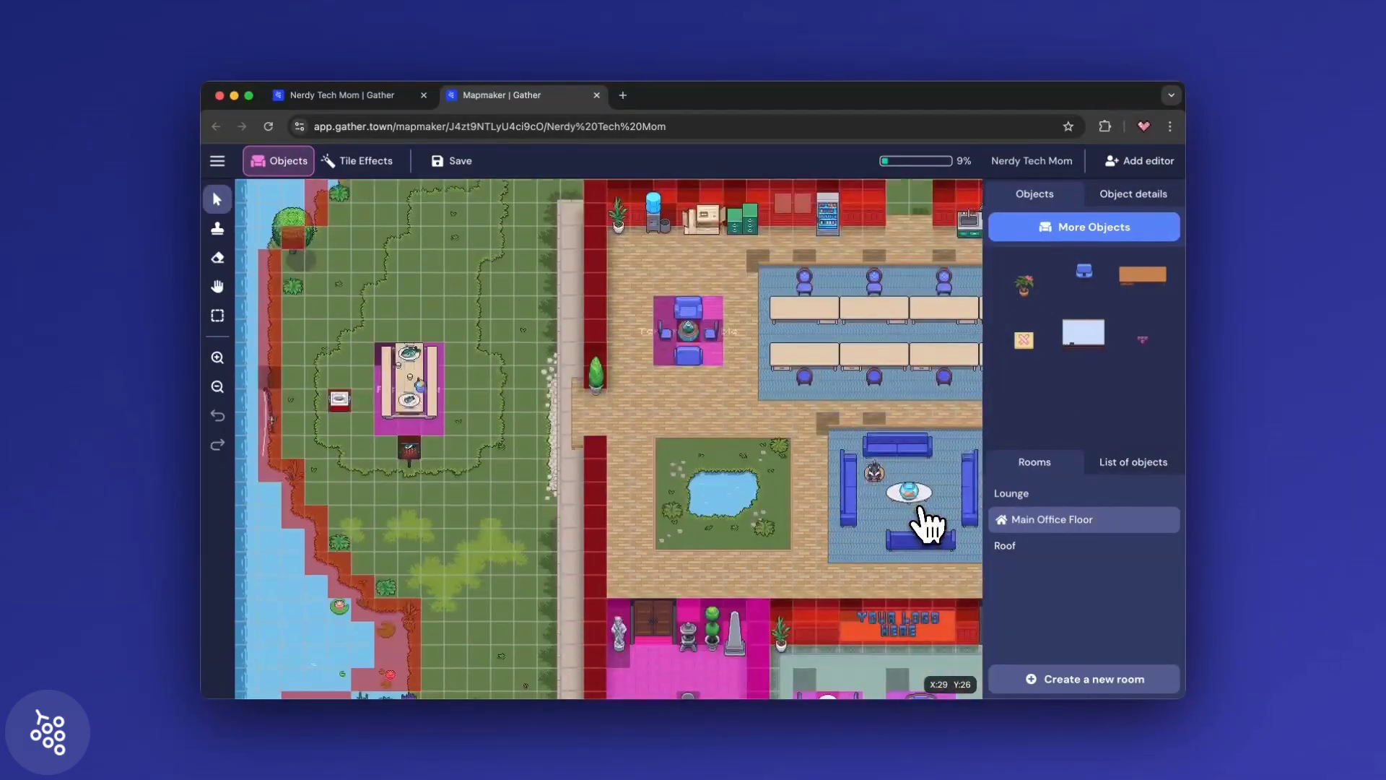
scroll(931, 470, "up", 1)
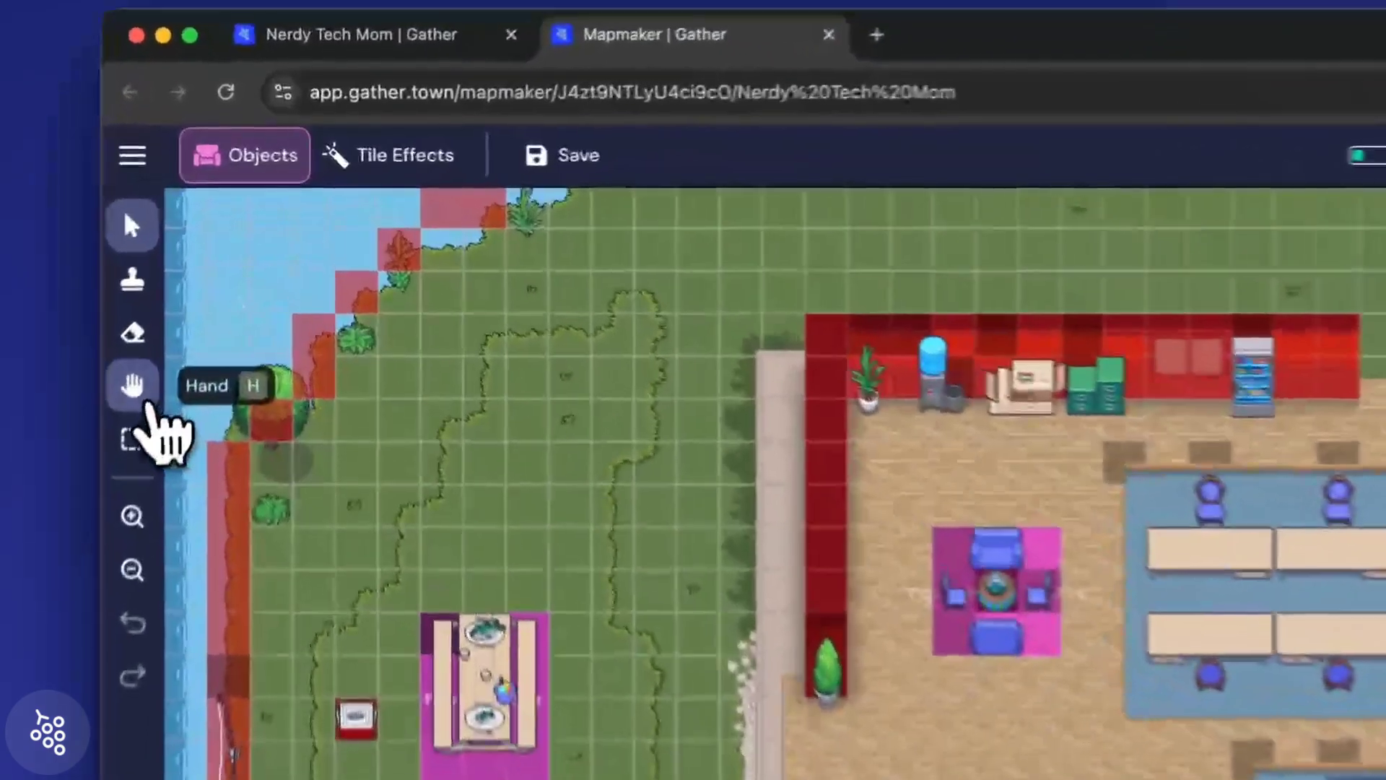
left_click(217, 286)
left_click_drag(934, 498, 550, 588)
left_click_drag(773, 582, 763, 377)
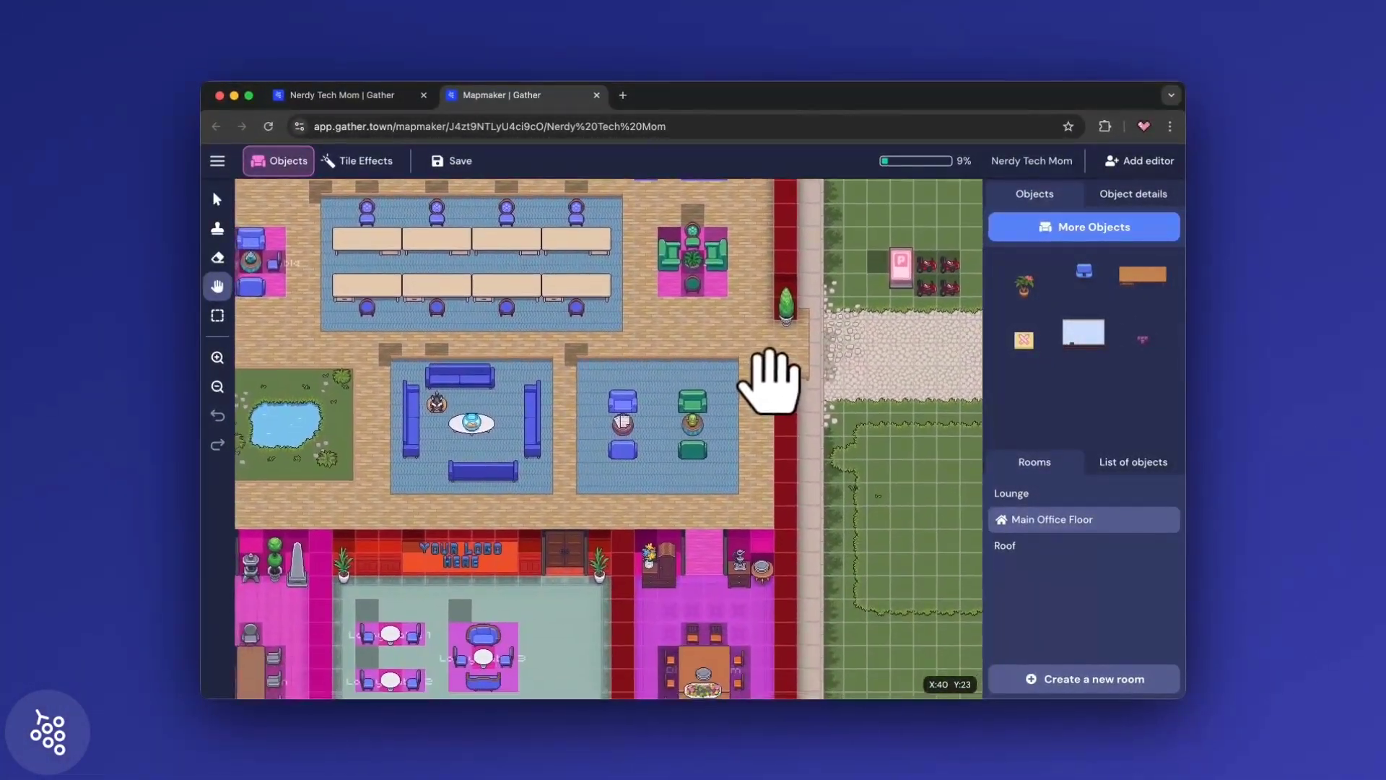
left_click_drag(724, 470, 916, 489)
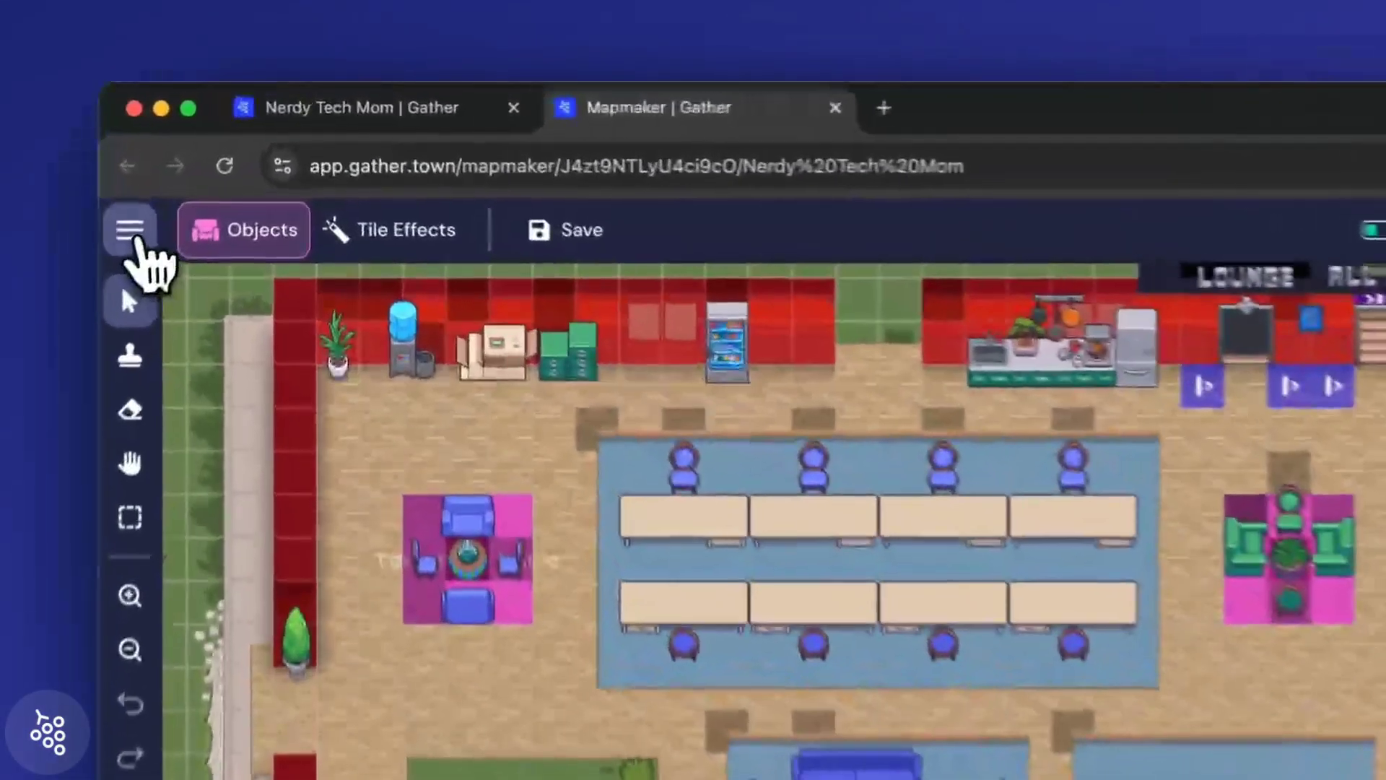
- Check the background and foreground upload and download options, and show the map's tile effects
left_click(216, 162)
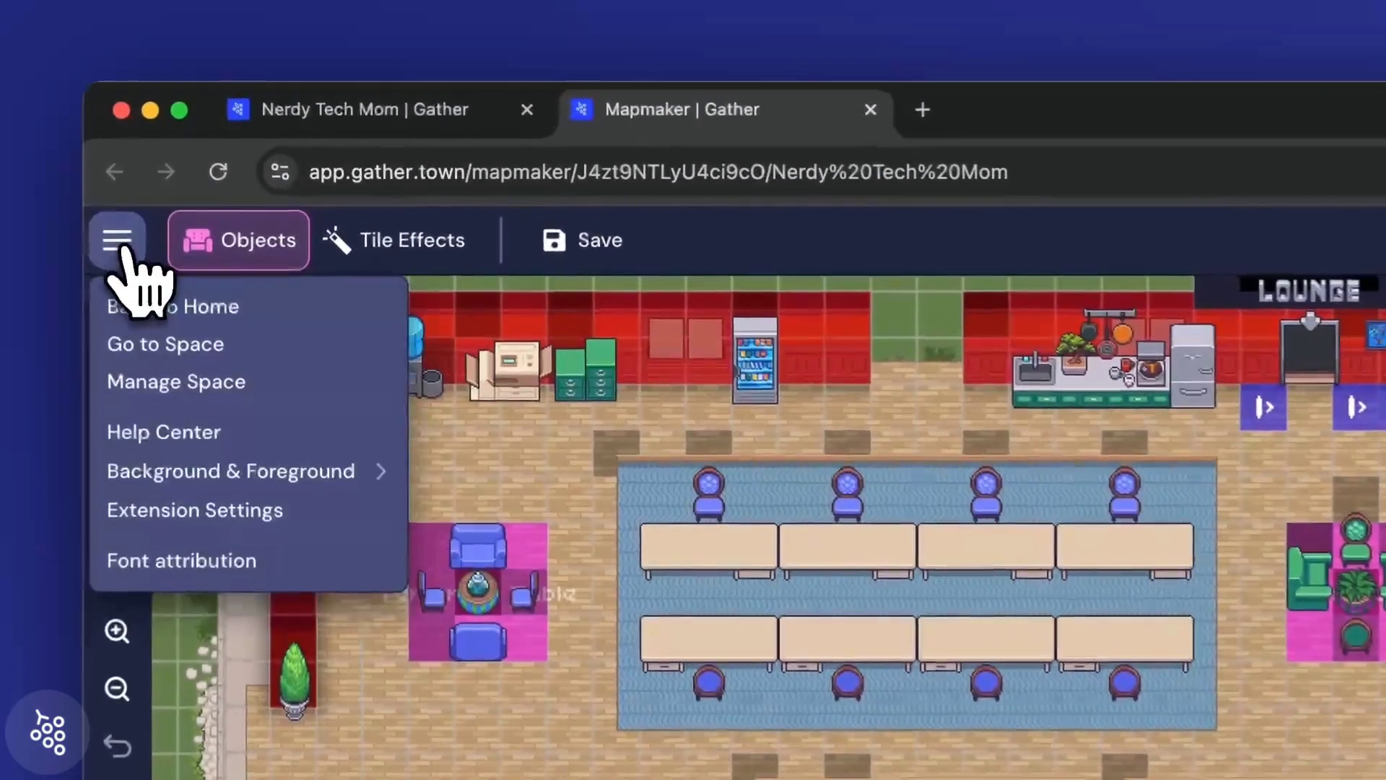
mouse_move(159, 454)
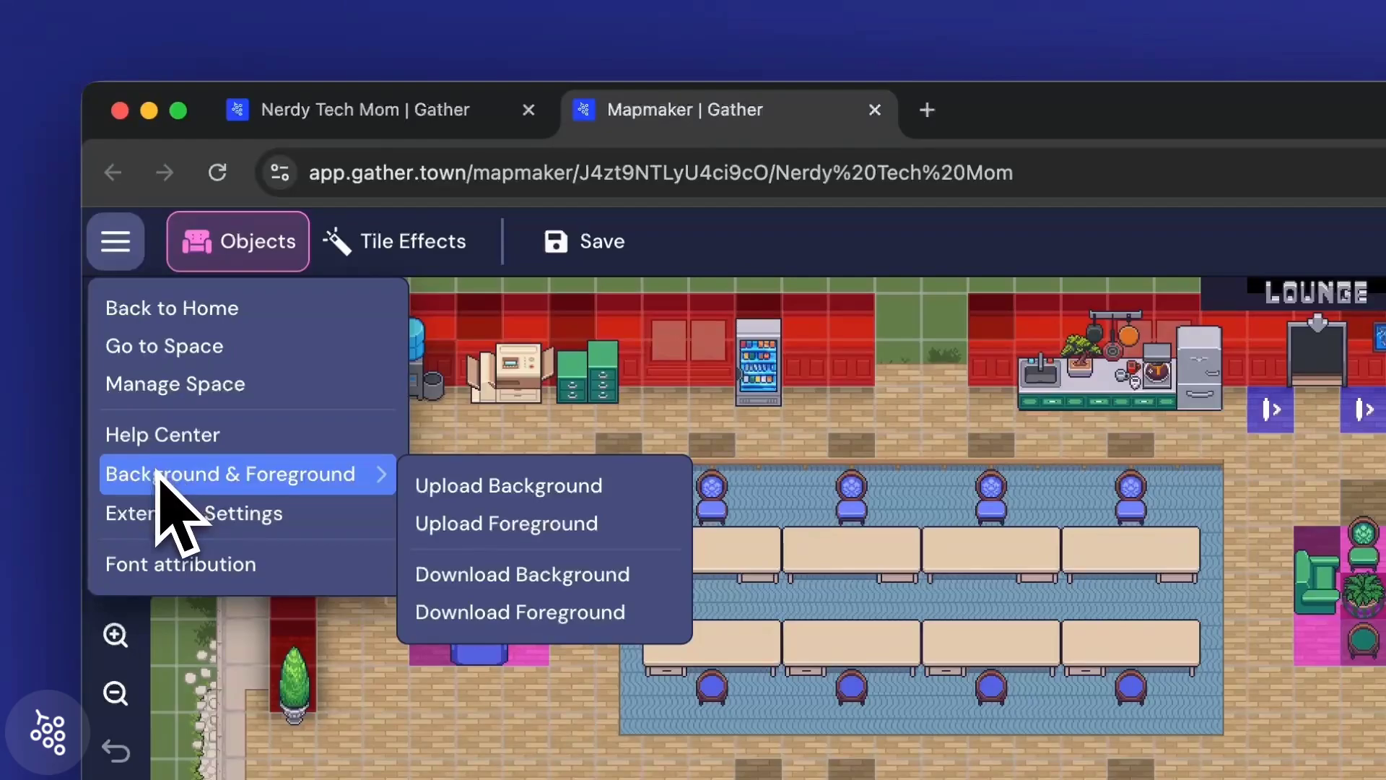
left_click(116, 241)
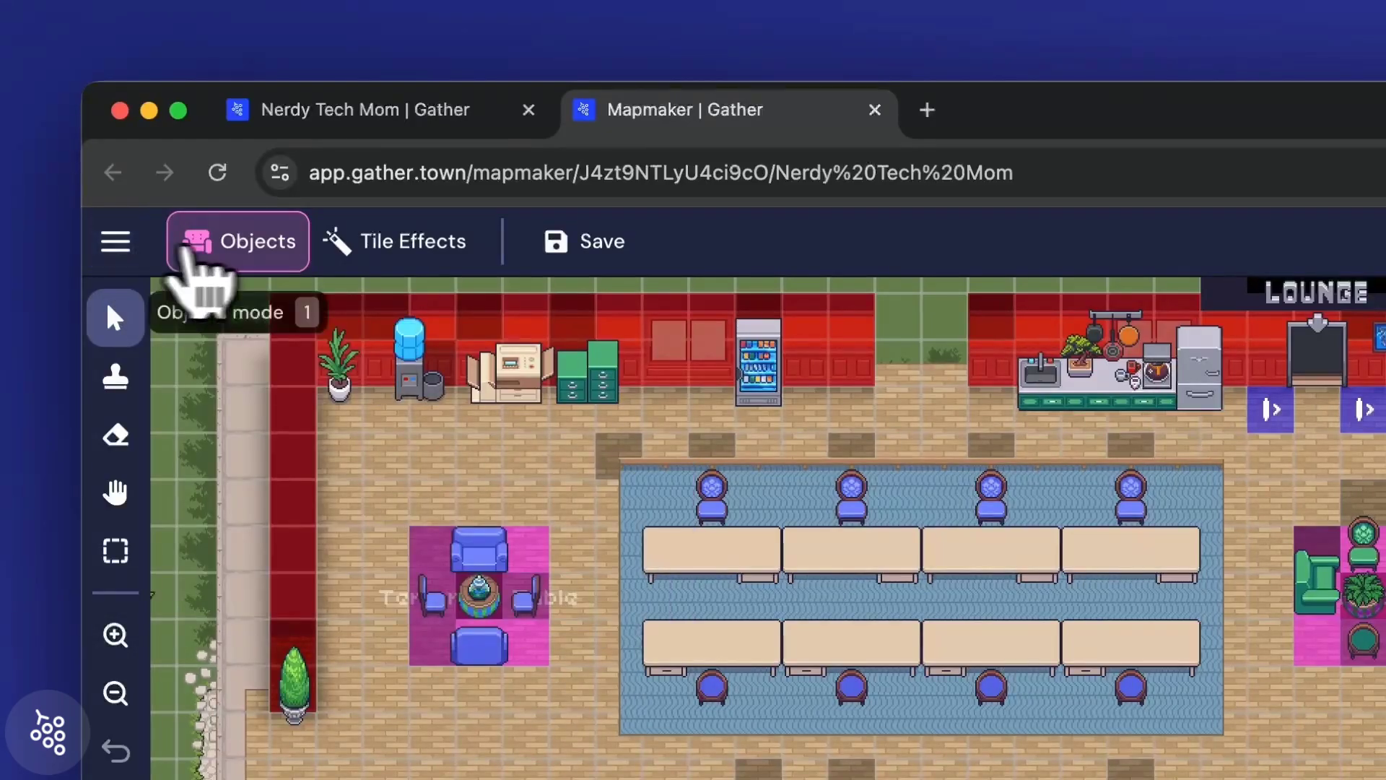
left_click(426, 245)
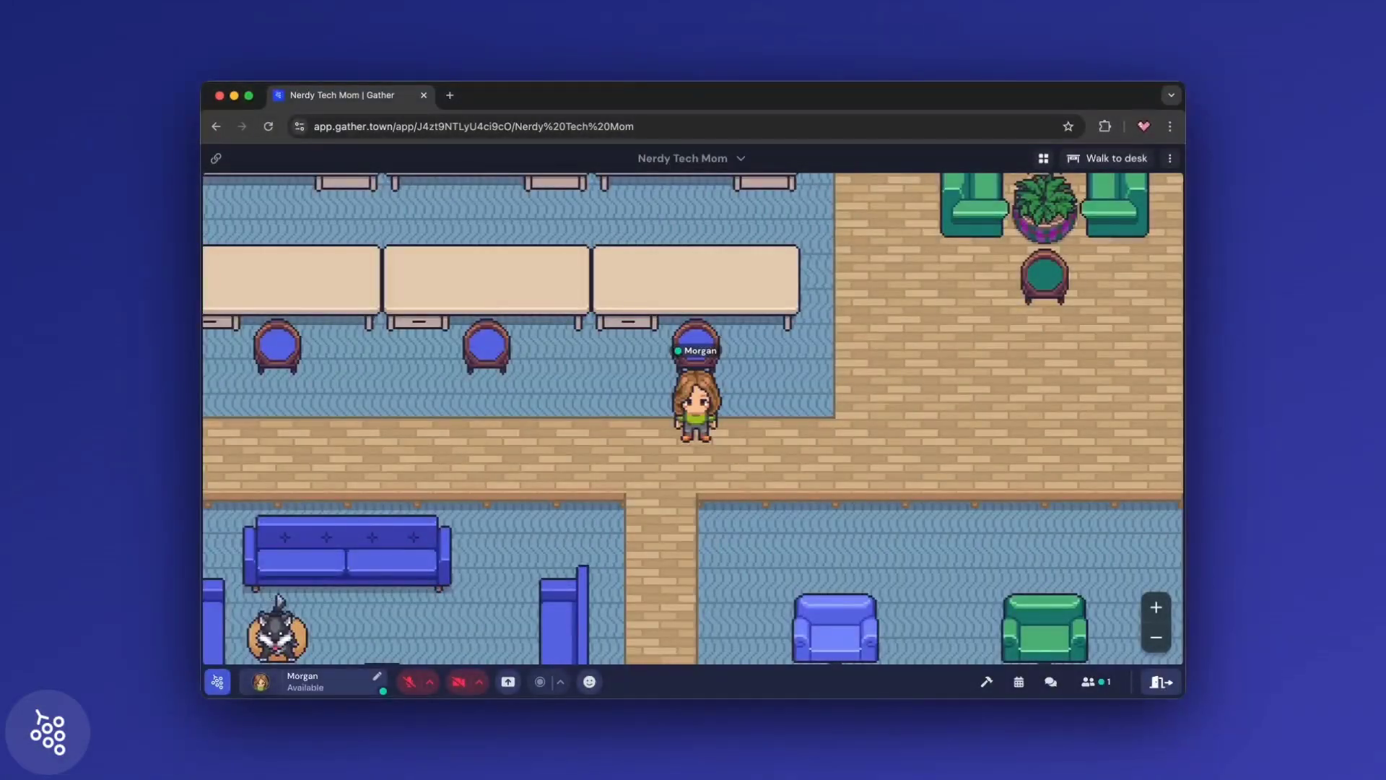
- Walk the avatar down to the small table between the blue armchairs and view its document
key("Down")
key("Down")
key("Down")
key("Down")
key("Down")
key("Down")
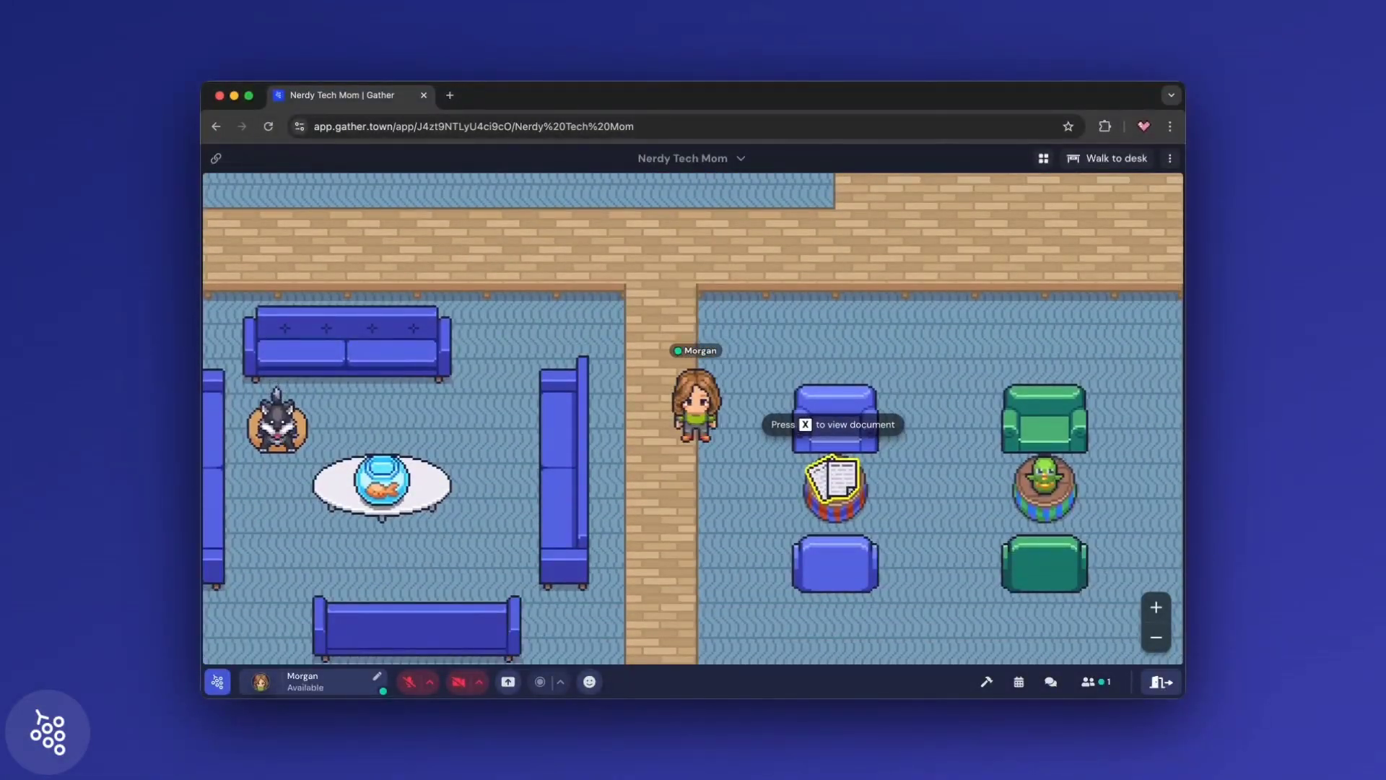
key("x")
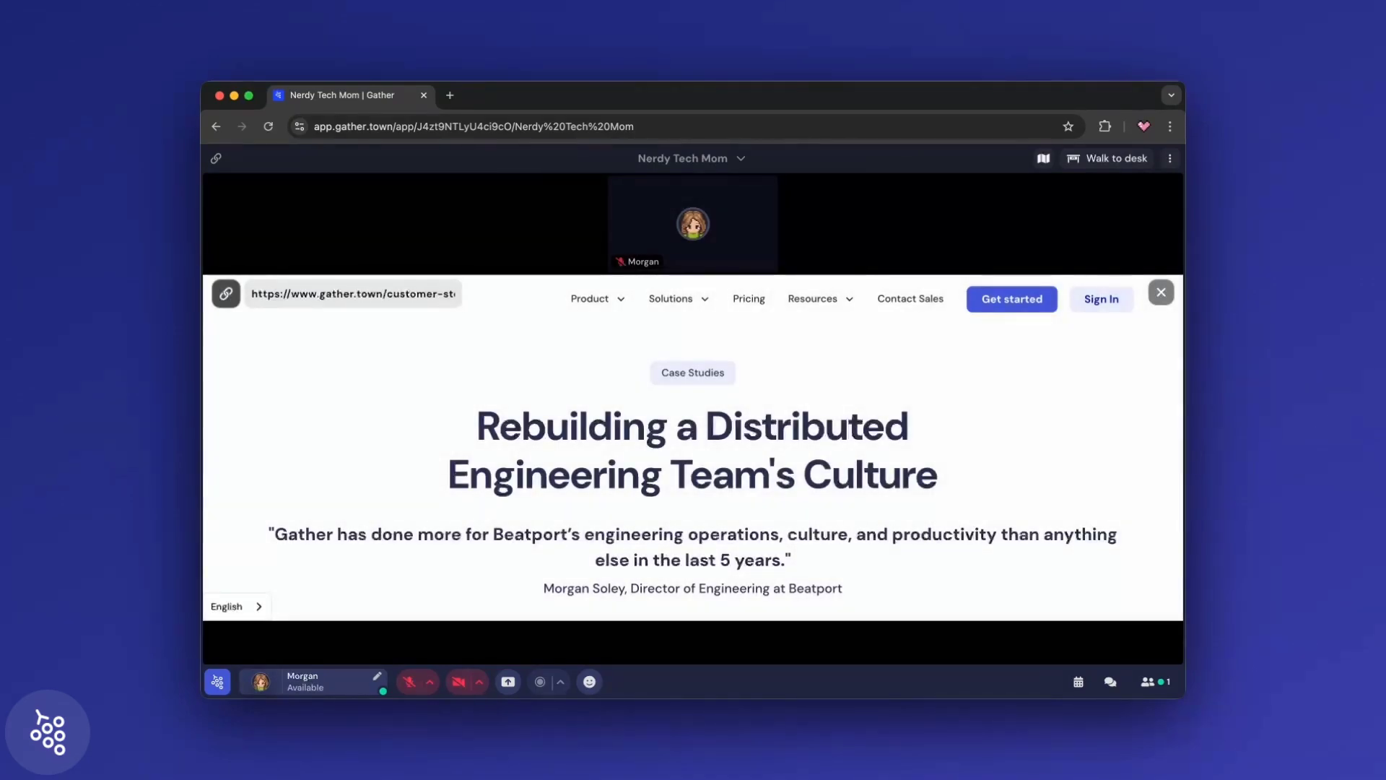
- Close the document and walk the avatar left toward the blue sofas
key("Escape")
key("Left")
key("Left")
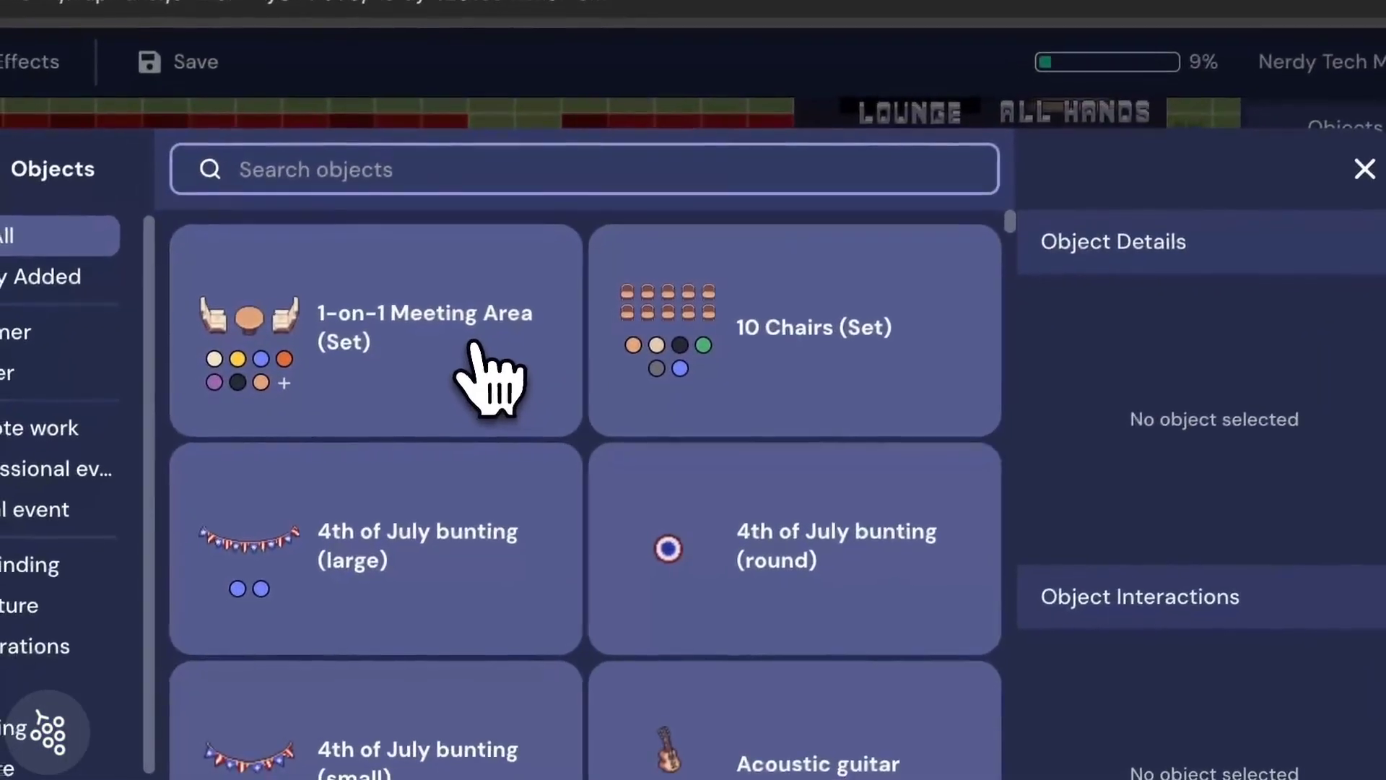
- Choose the Antique Screen from the object library and place one on the walkway above the right-hand blue rug
scroll(133, 534, "down", 3)
scroll(493, 376, "down", 5)
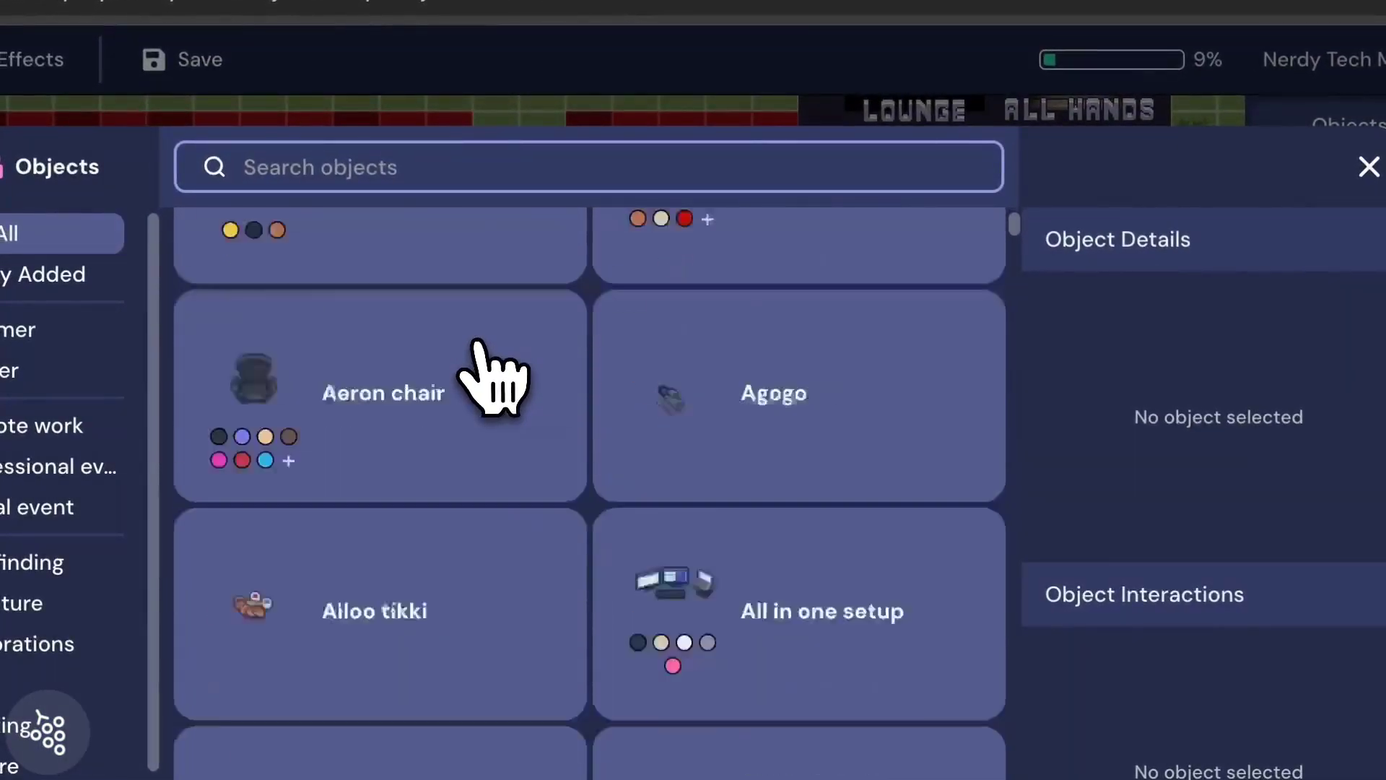
scroll(493, 375, "down", 3)
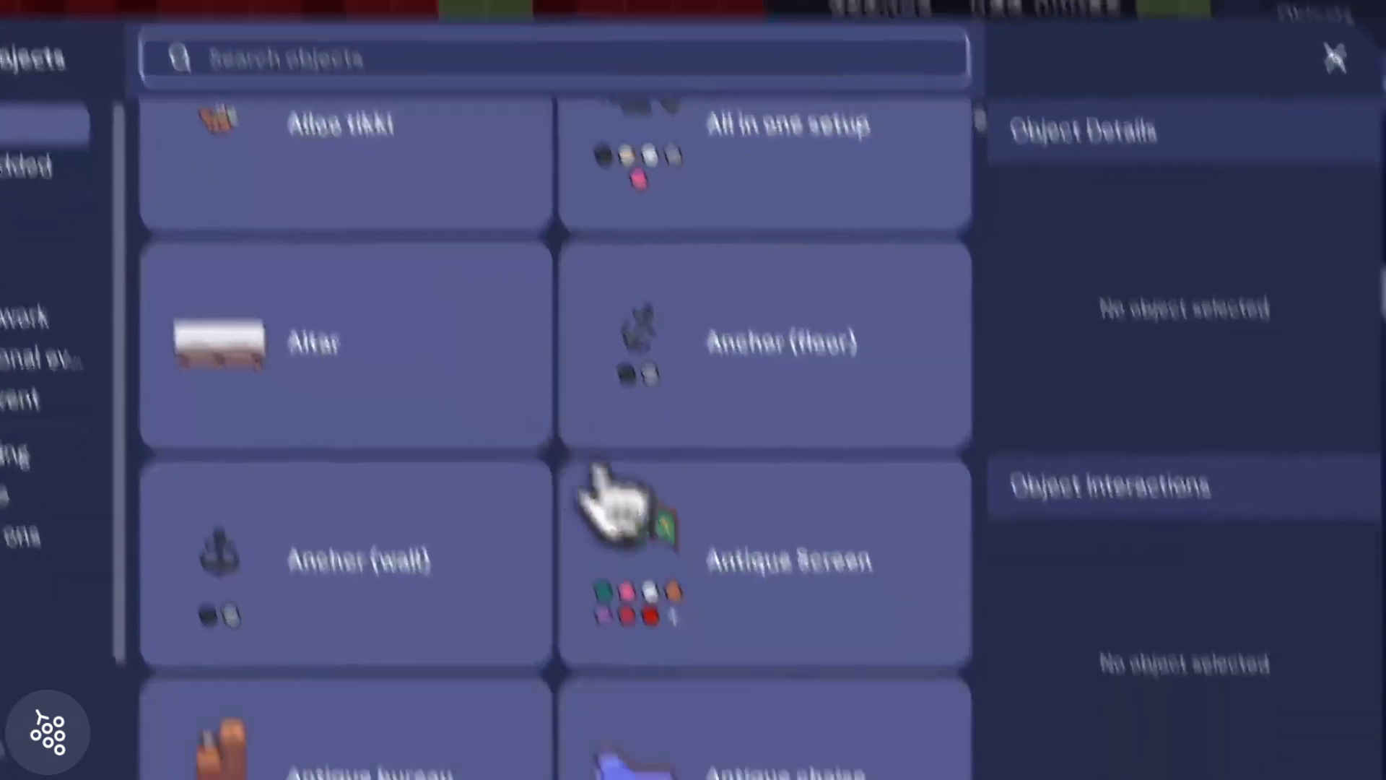
left_click(781, 679)
left_click(1115, 658)
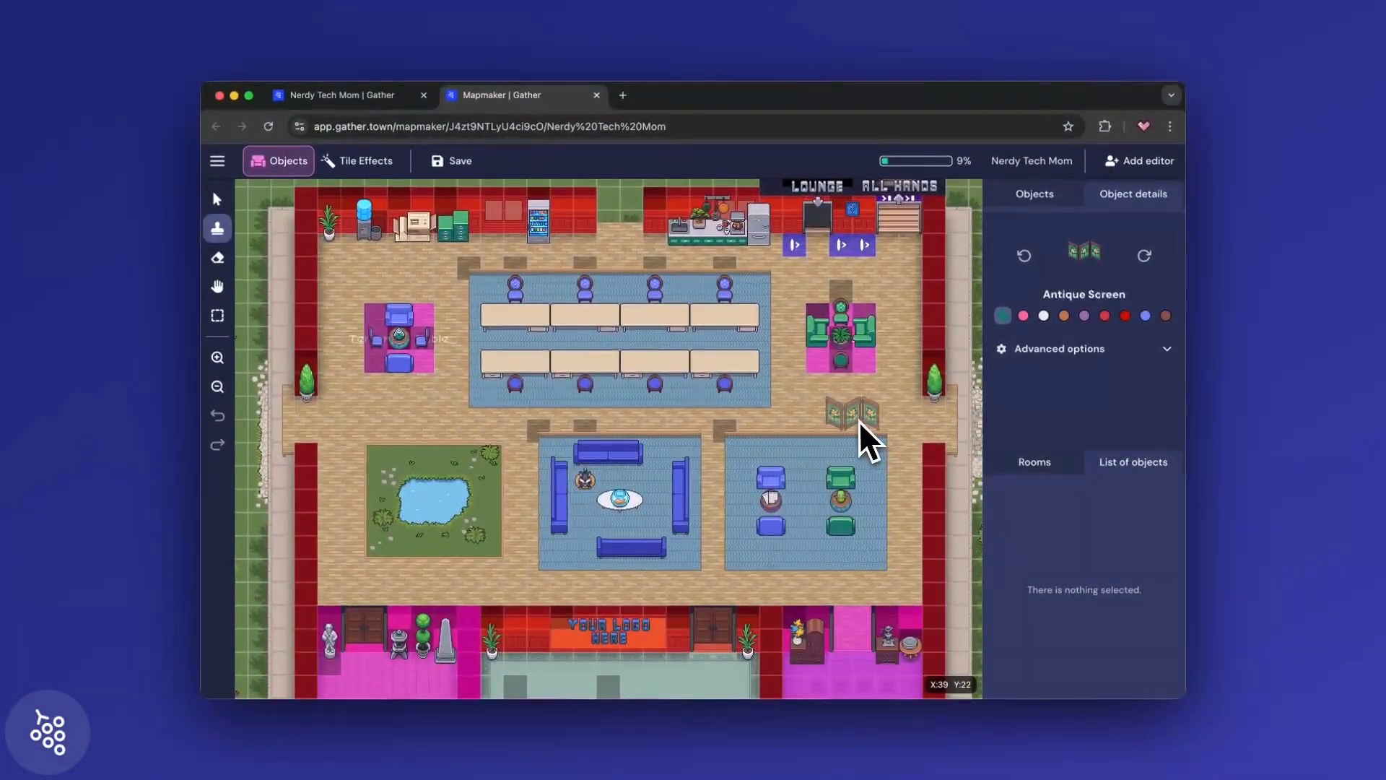
left_click(859, 420)
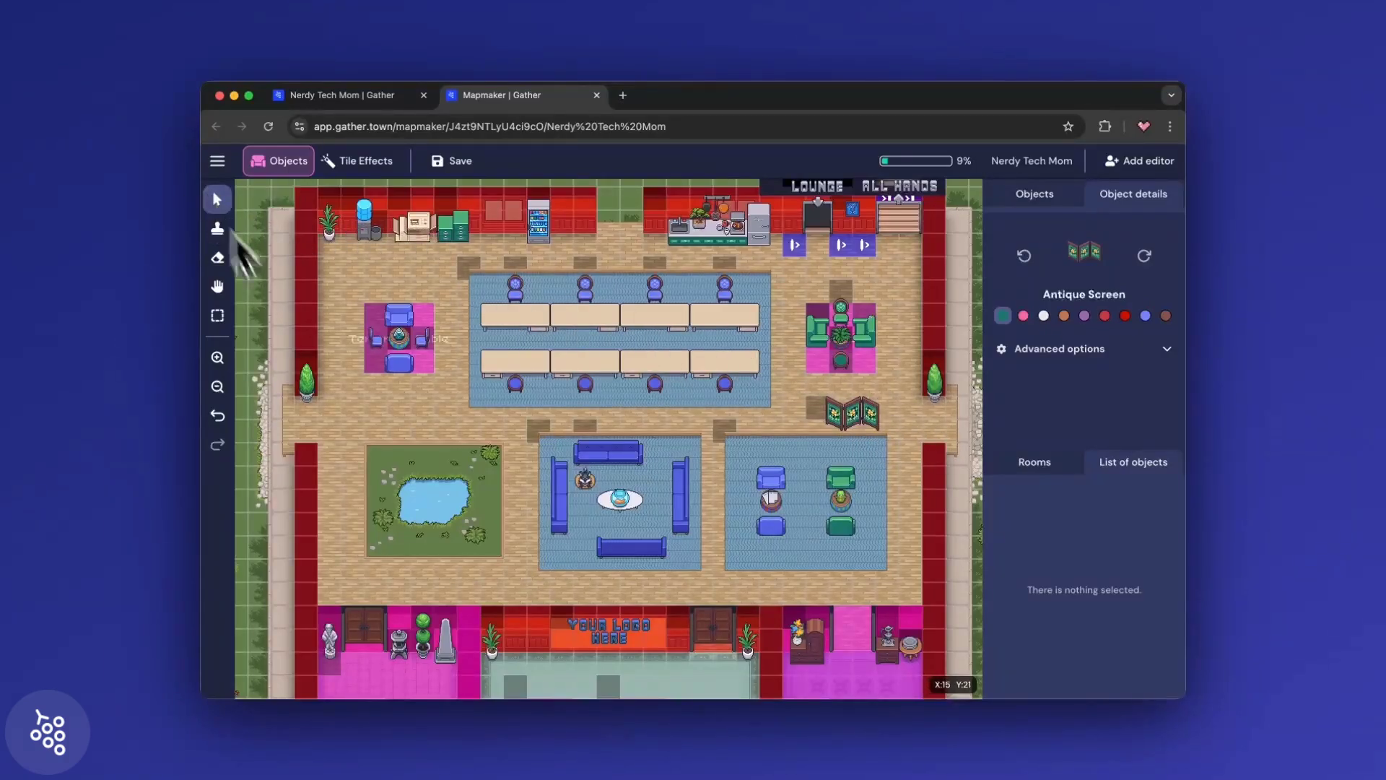
- Recolor the placed Antique Screen blue after trying pink and purple
left_click(855, 423)
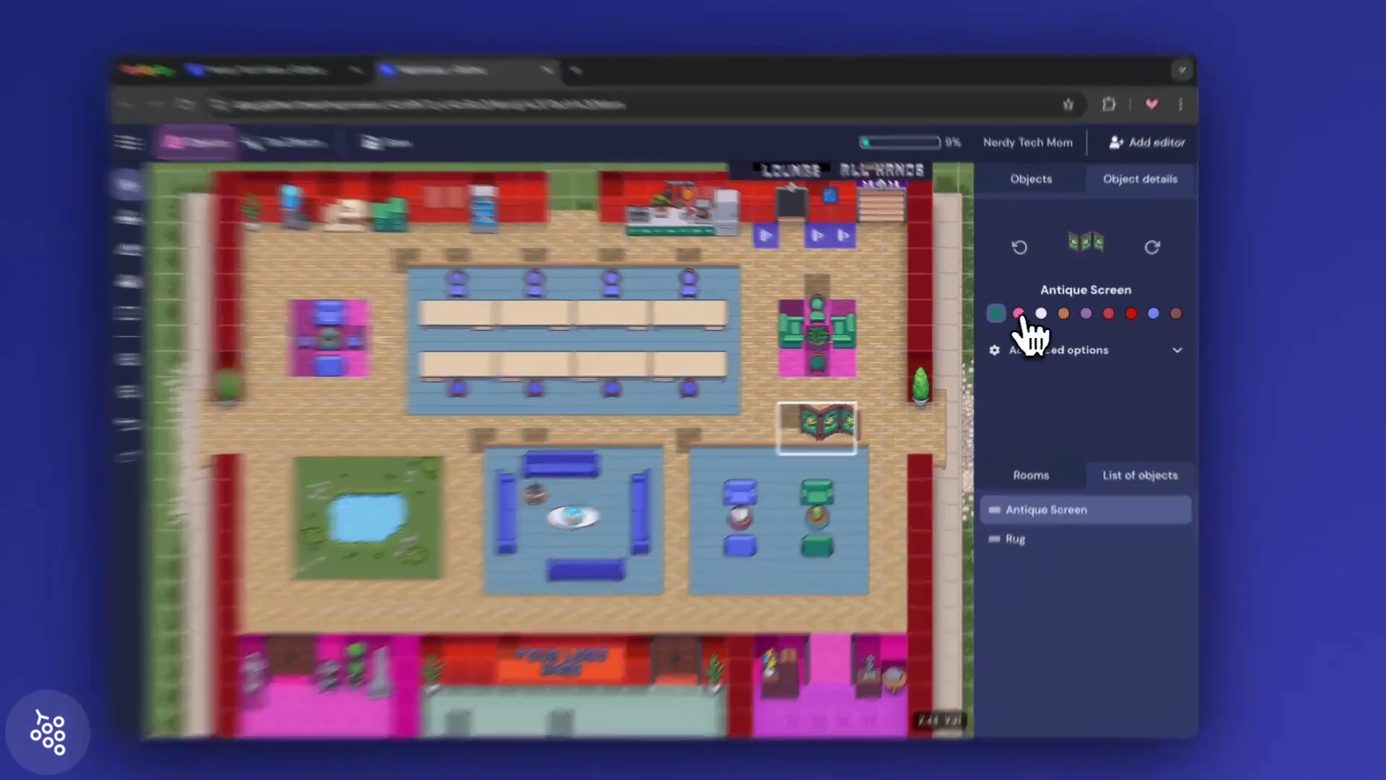
left_click(1023, 316)
left_click(1102, 294)
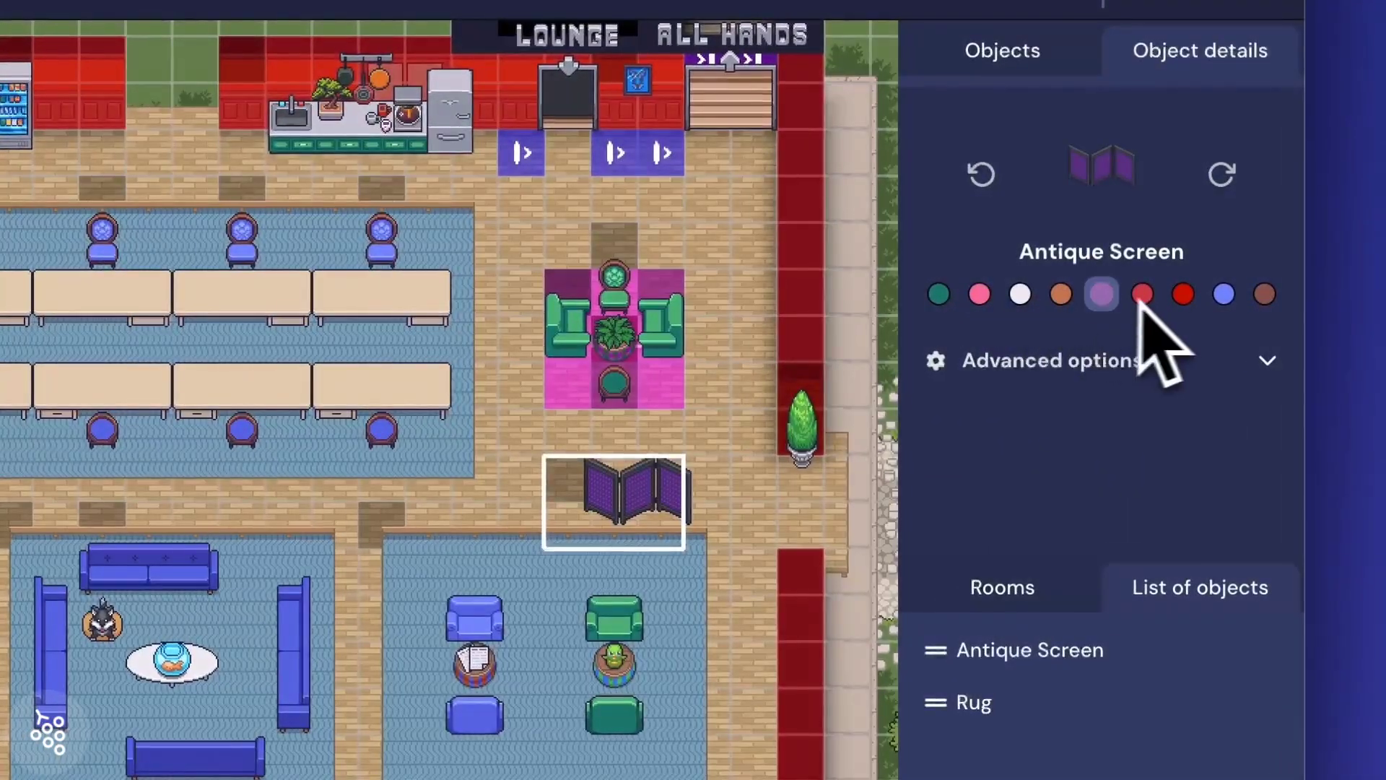
left_click(1223, 294)
left_click(835, 505)
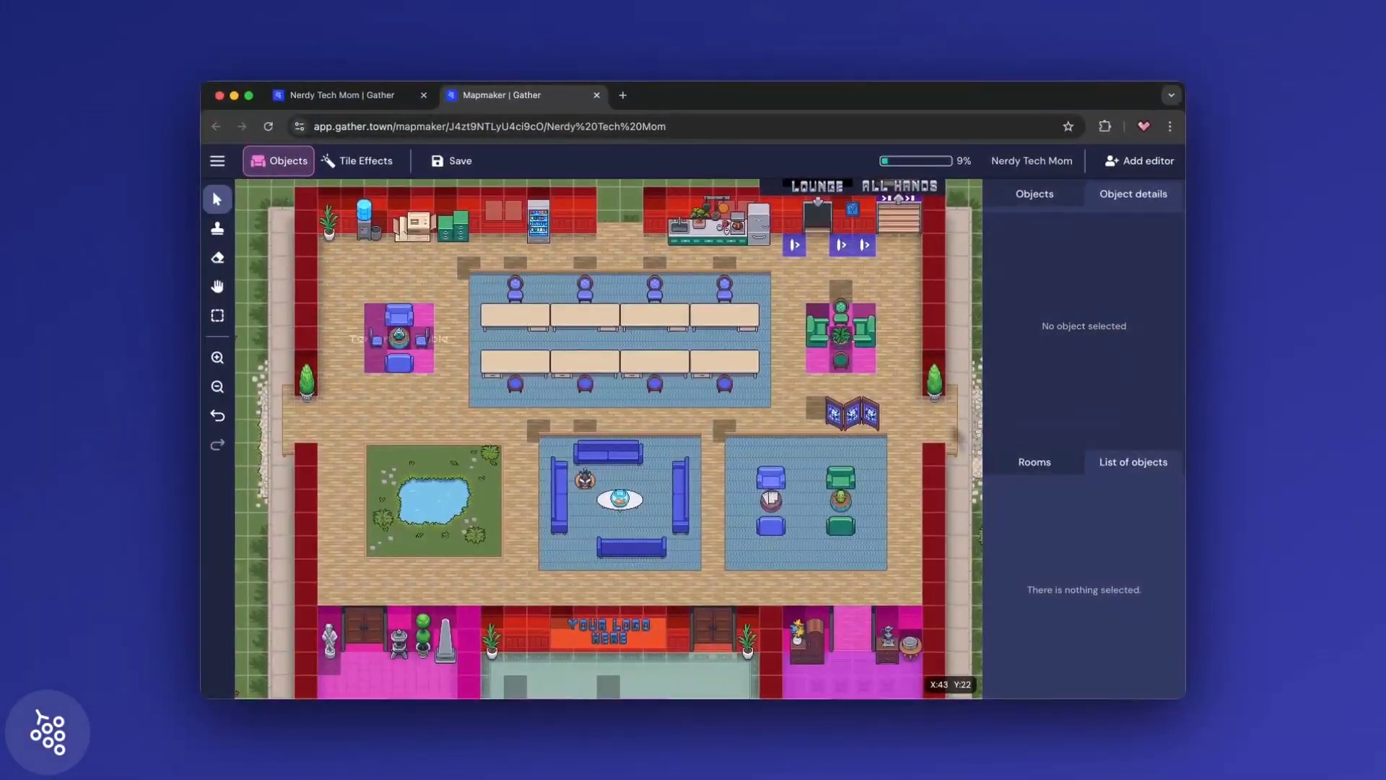
- Erase the Antique Screen from the walkway above the right-hand rug
left_click(217, 259)
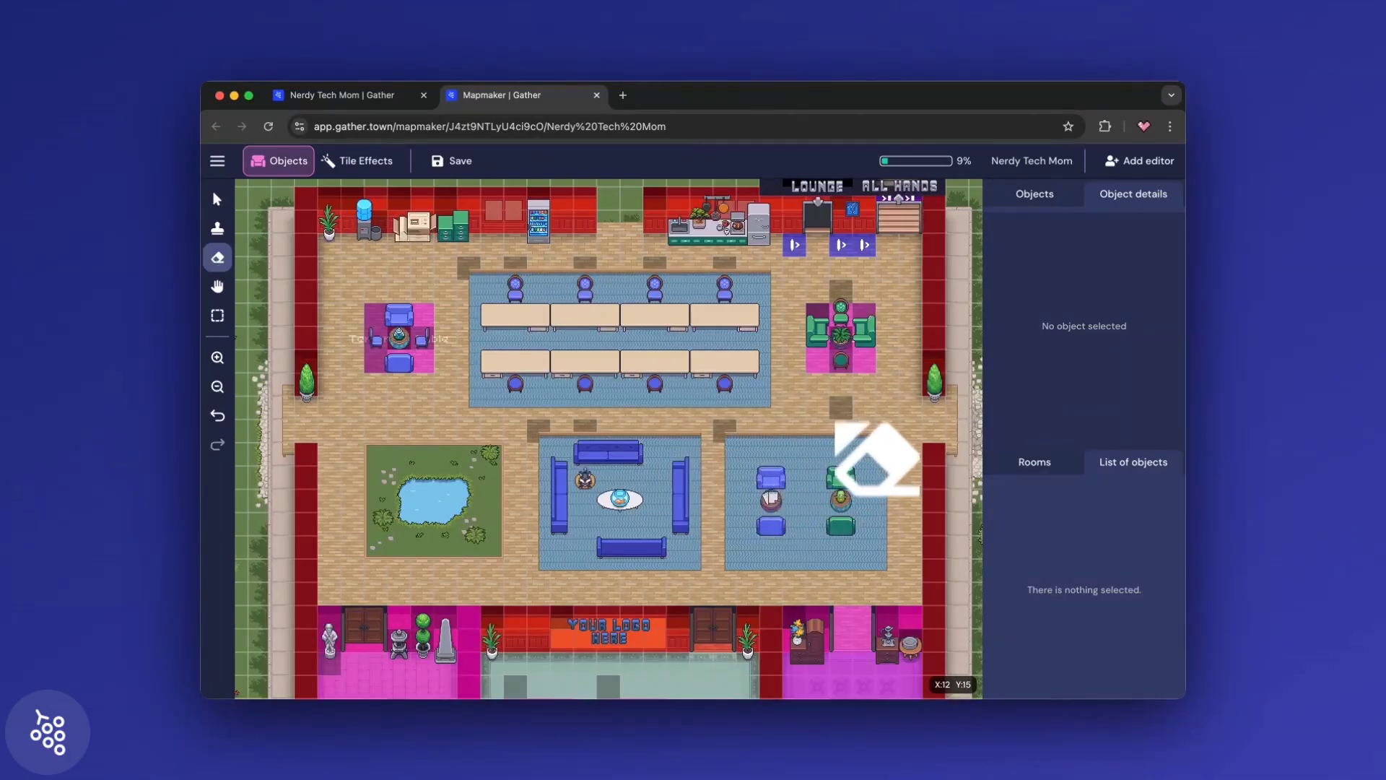
key("v")
- Replace the blue seating group left of the desks with a copy of the green fern table group
left_click(217, 316)
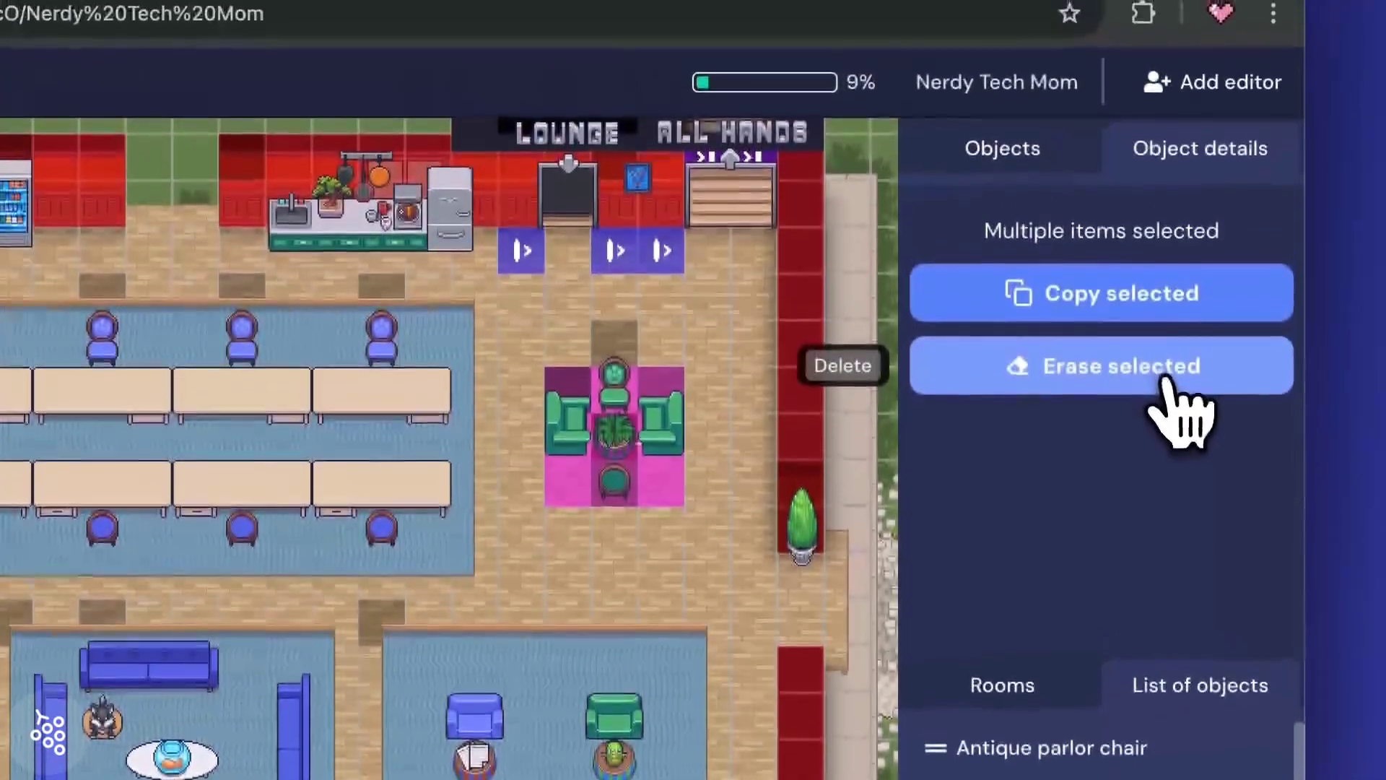
left_click(1165, 382)
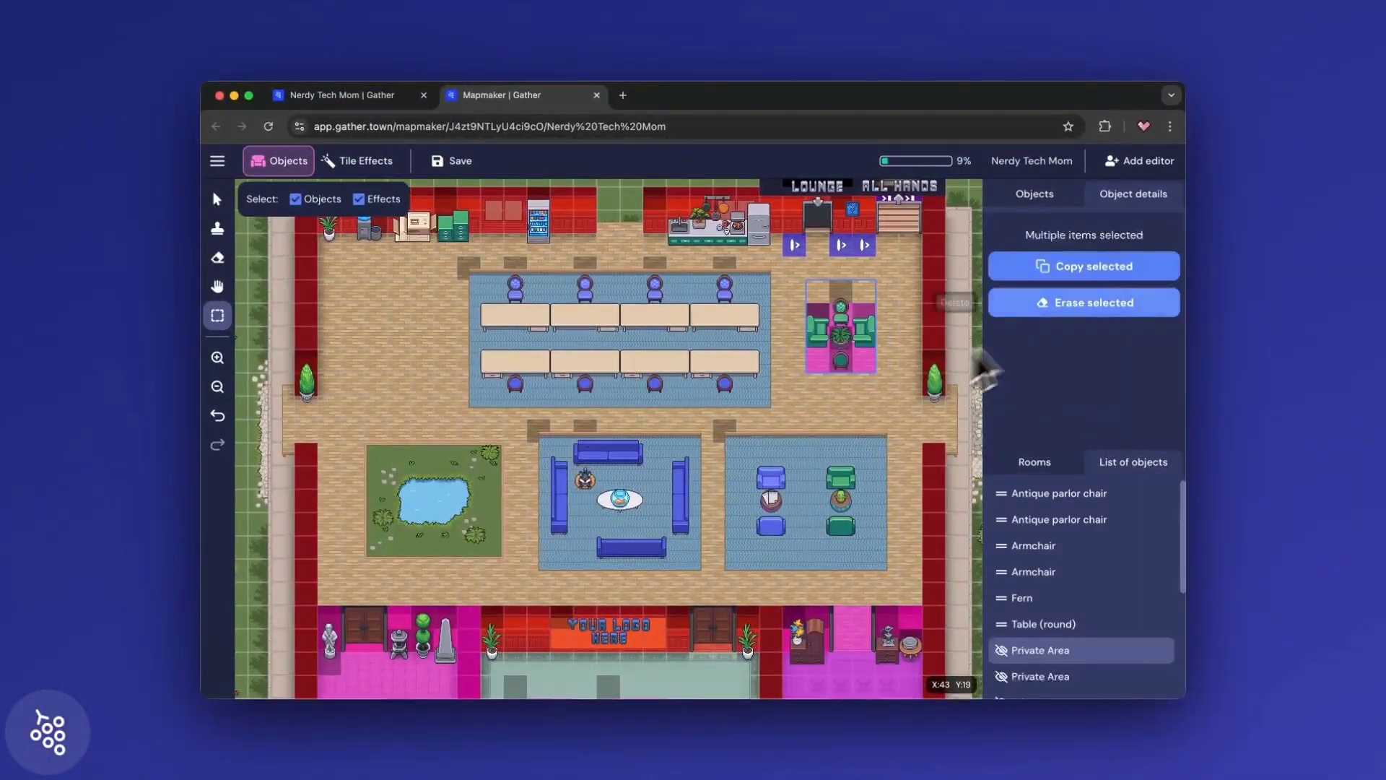
left_click(1086, 267)
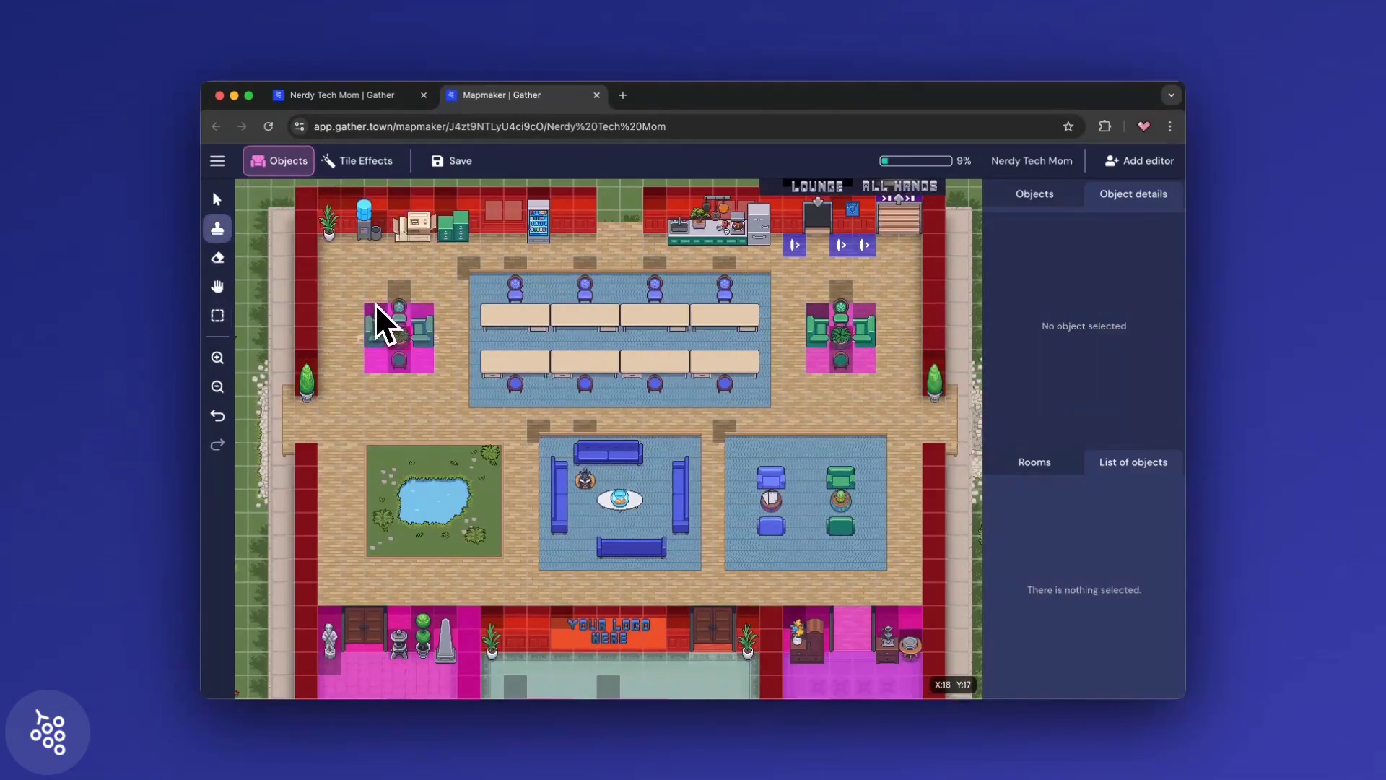
left_click(375, 305)
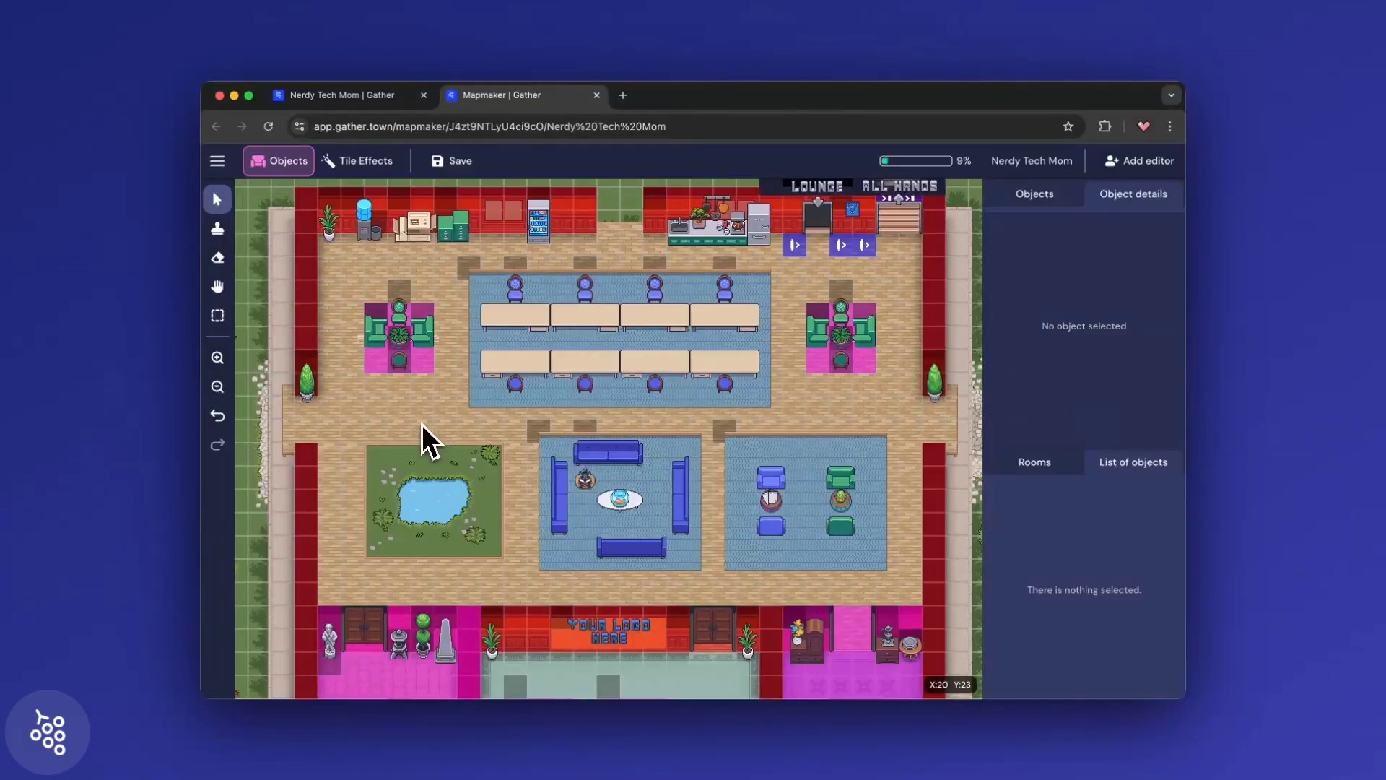
- Create a private area named Pond with a maximum occupancy of 8 and paint it over the whole pond garden
left_click(366, 161)
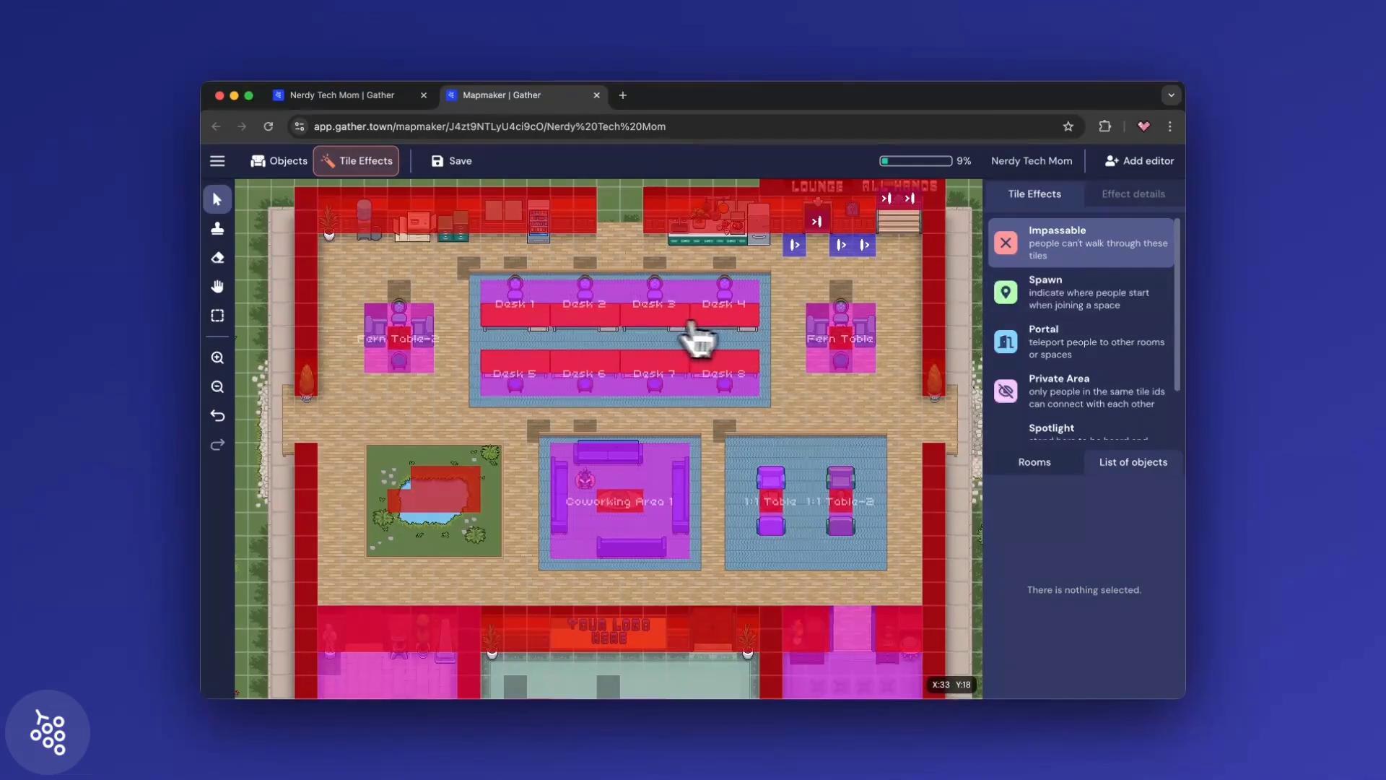
scroll(1061, 318, "down", 2)
left_click(1079, 335)
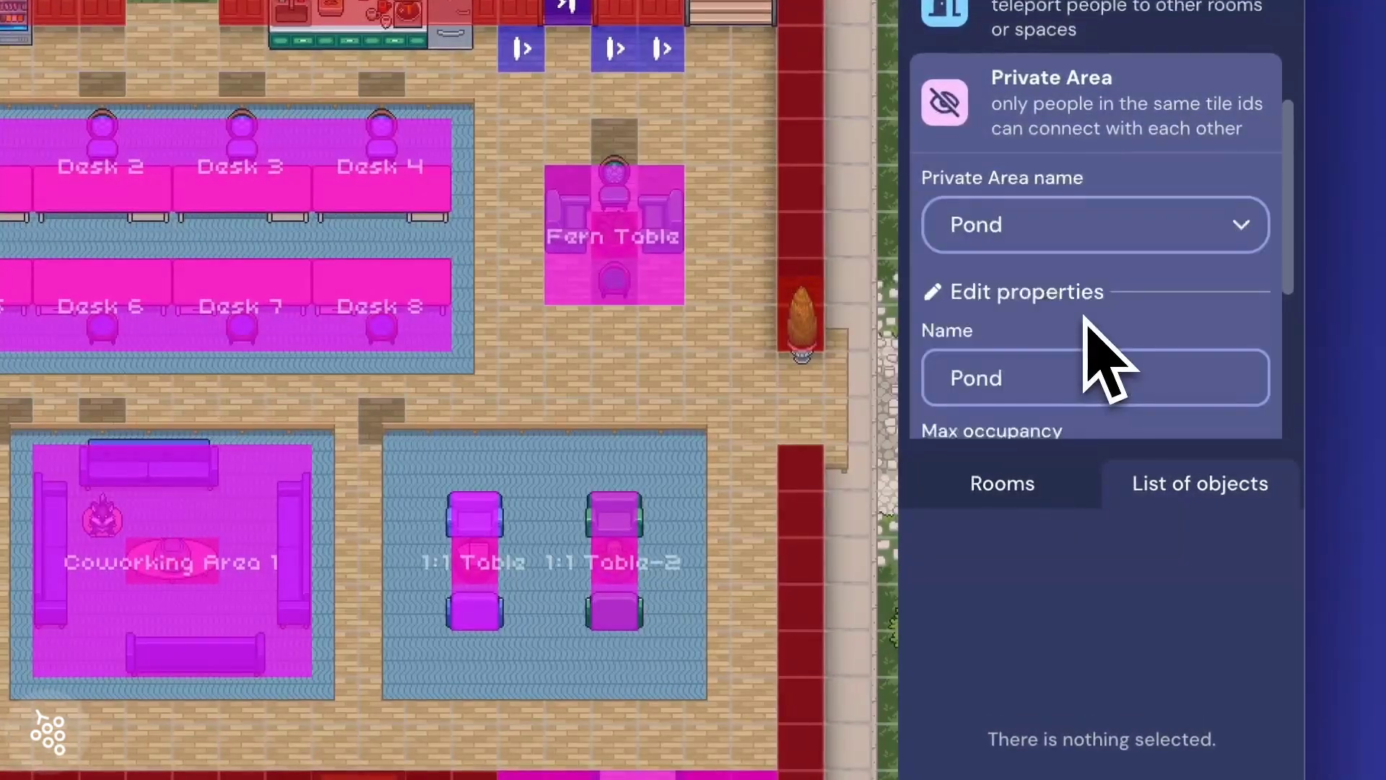
scroll(1108, 361, "down", 5)
left_click(1075, 293)
type("8")
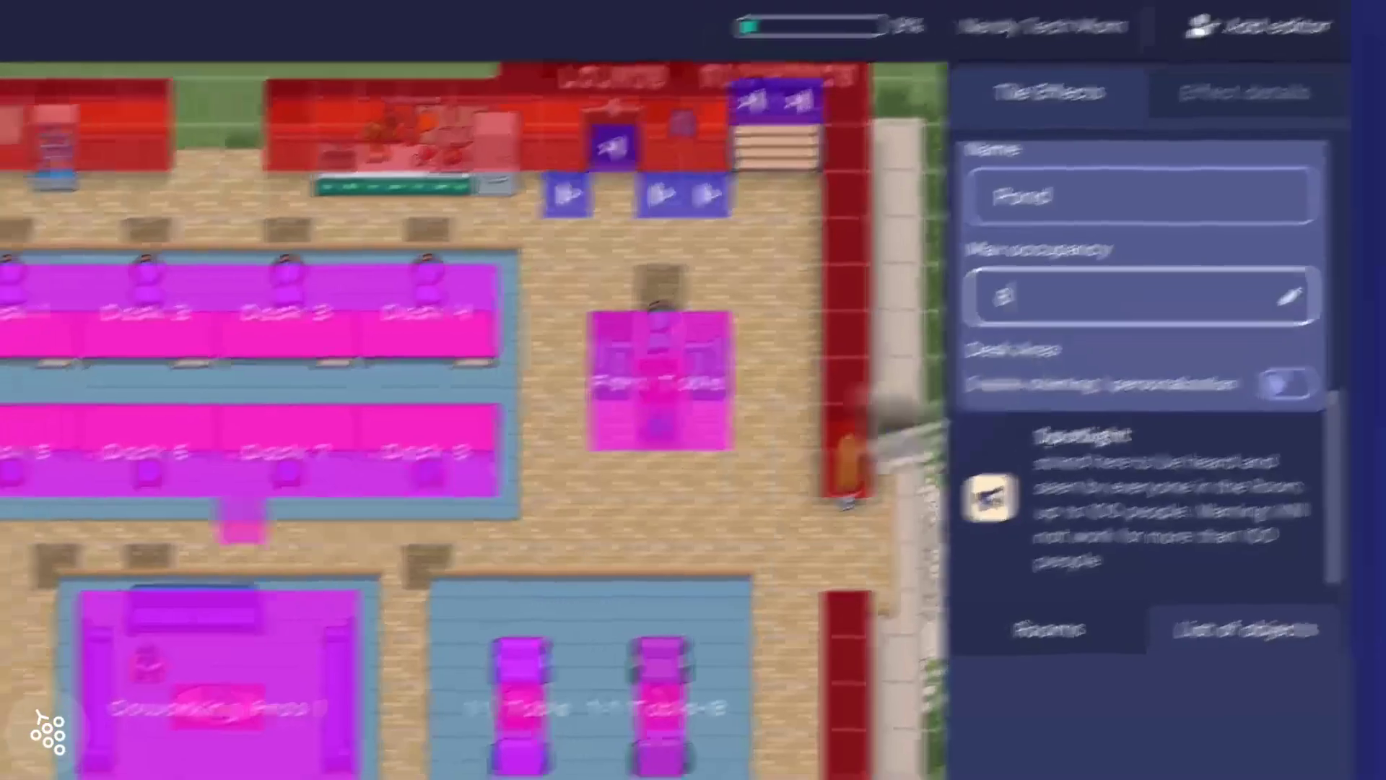
mouse_move(548, 389)
left_mouse_down()
mouse_move(532, 418)
mouse_move(464, 433)
mouse_move(433, 527)
mouse_move(426, 517)
left_mouse_up()
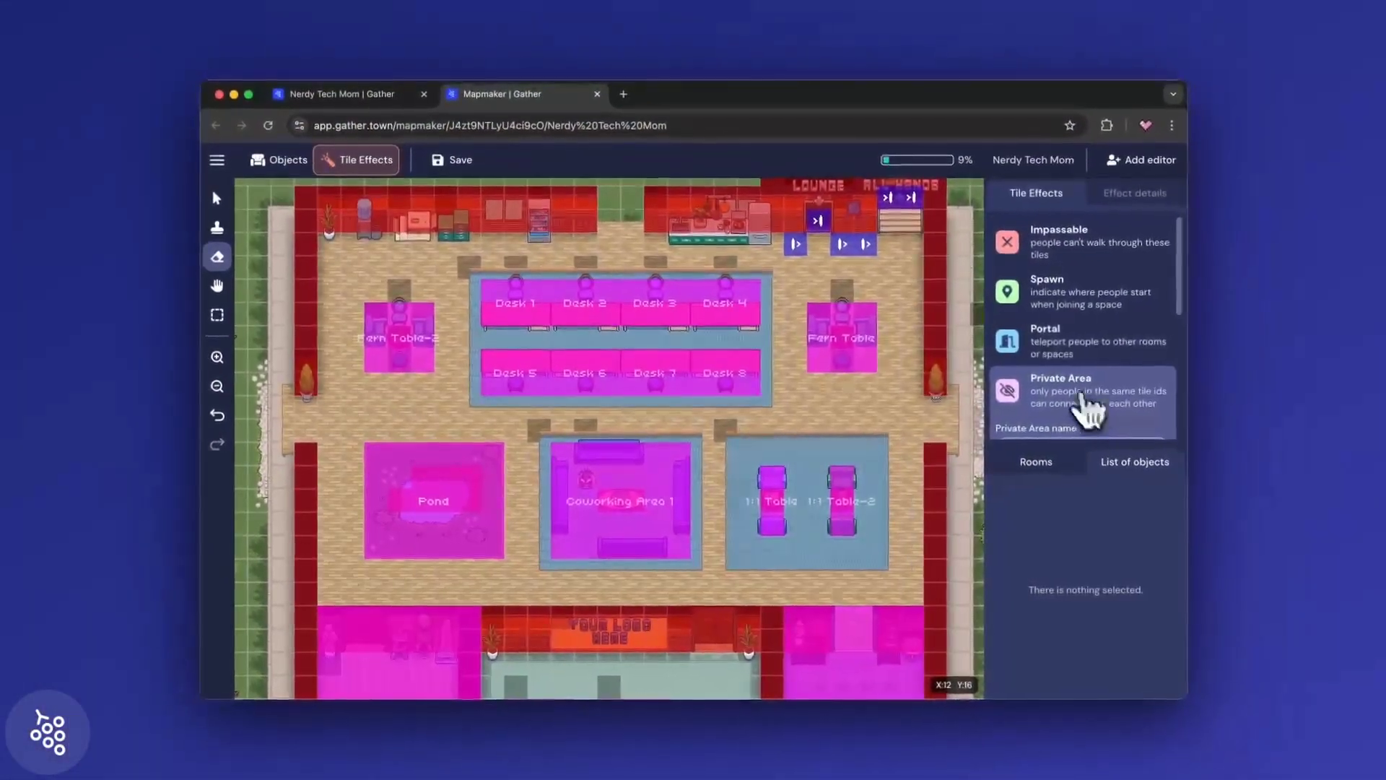
left_click(1074, 249)
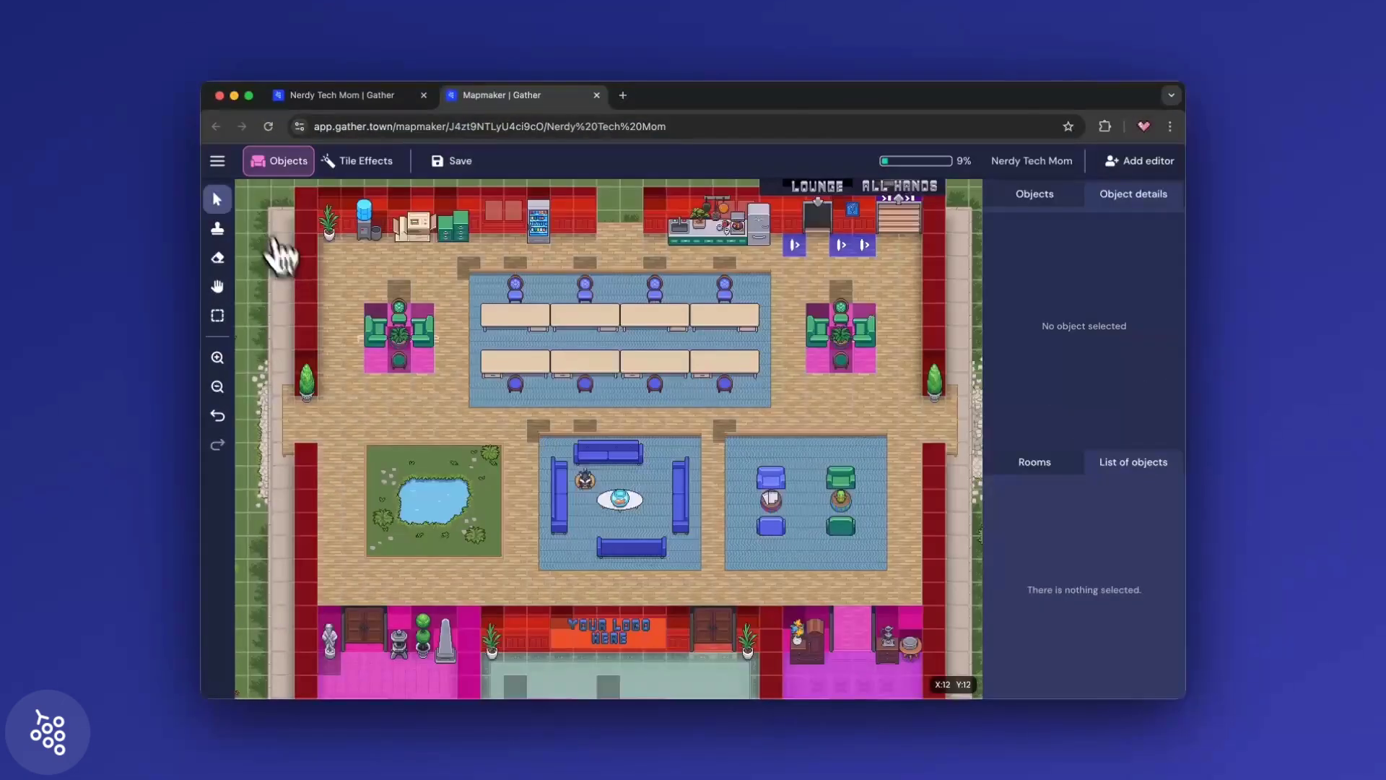
- Open the extension settings to examine the extensions available for the space
left_click(218, 163)
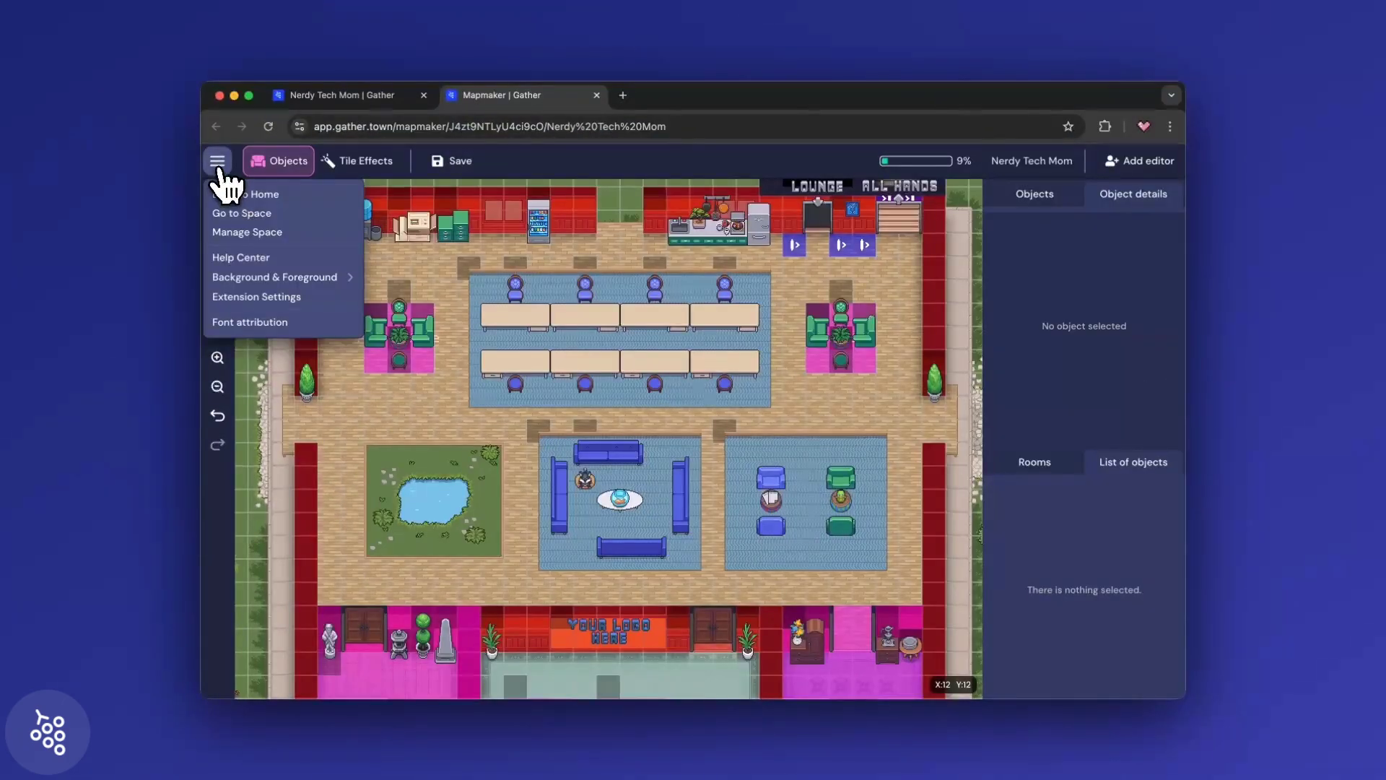
left_click(281, 297)
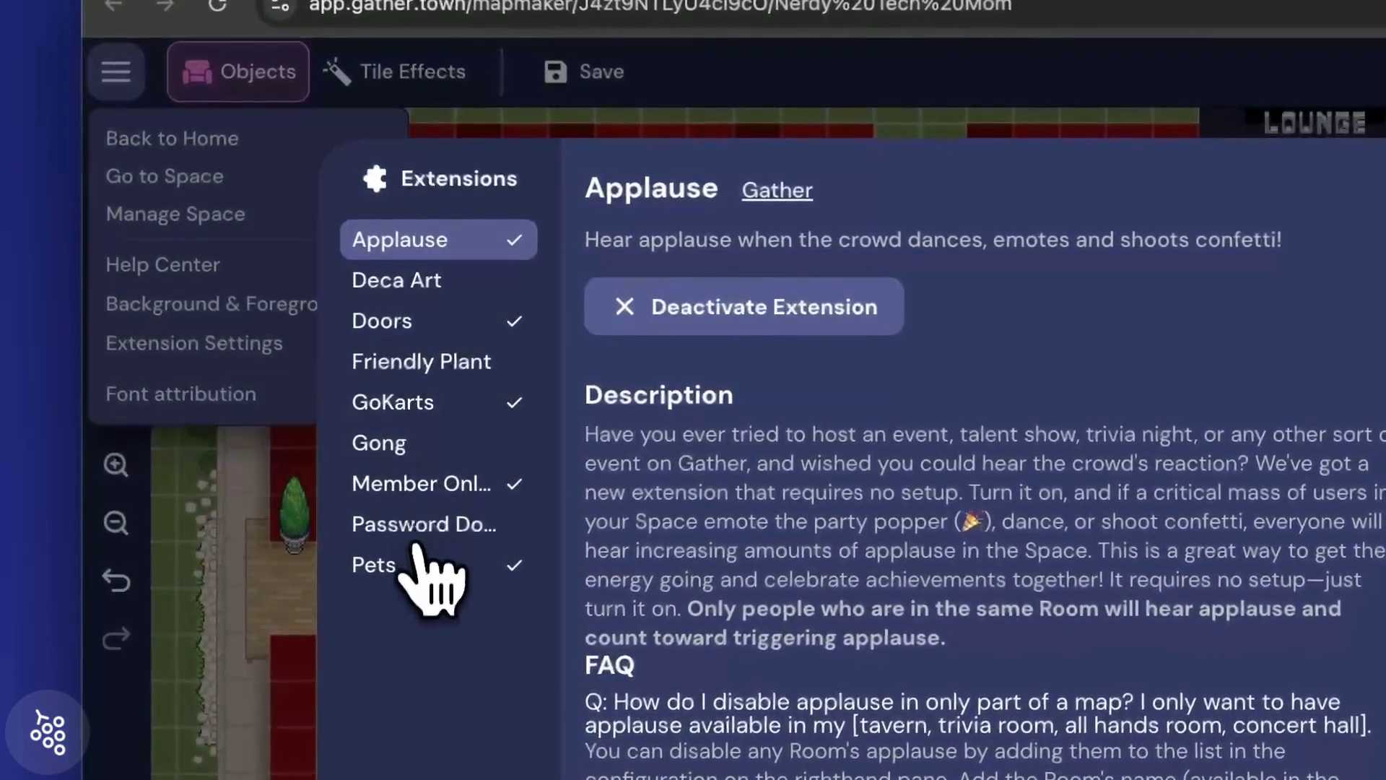
- Create a new room named Floor 2 in the map's room list
left_click(417, 552)
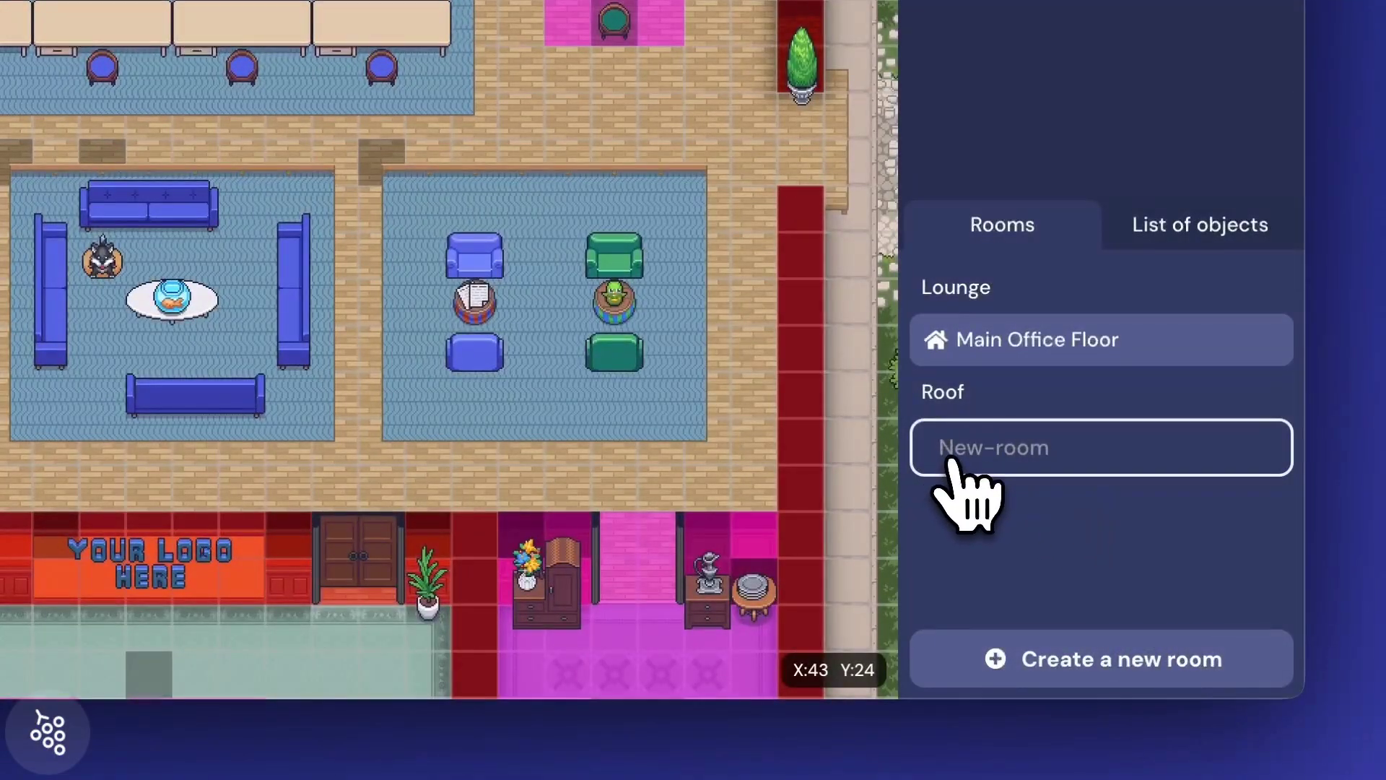
type("Floor 2")
key("Return")
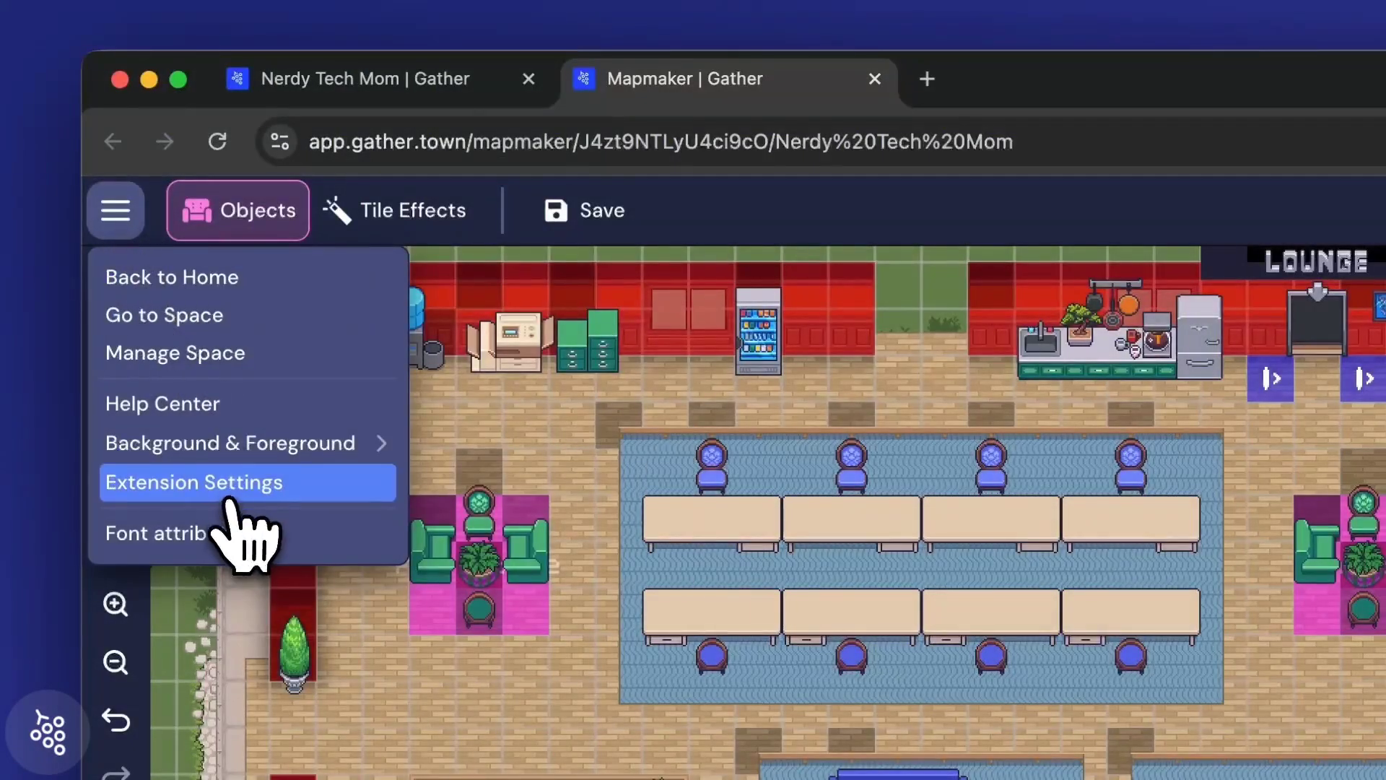
- Open the option for uploading a custom map background
mouse_move(275, 451)
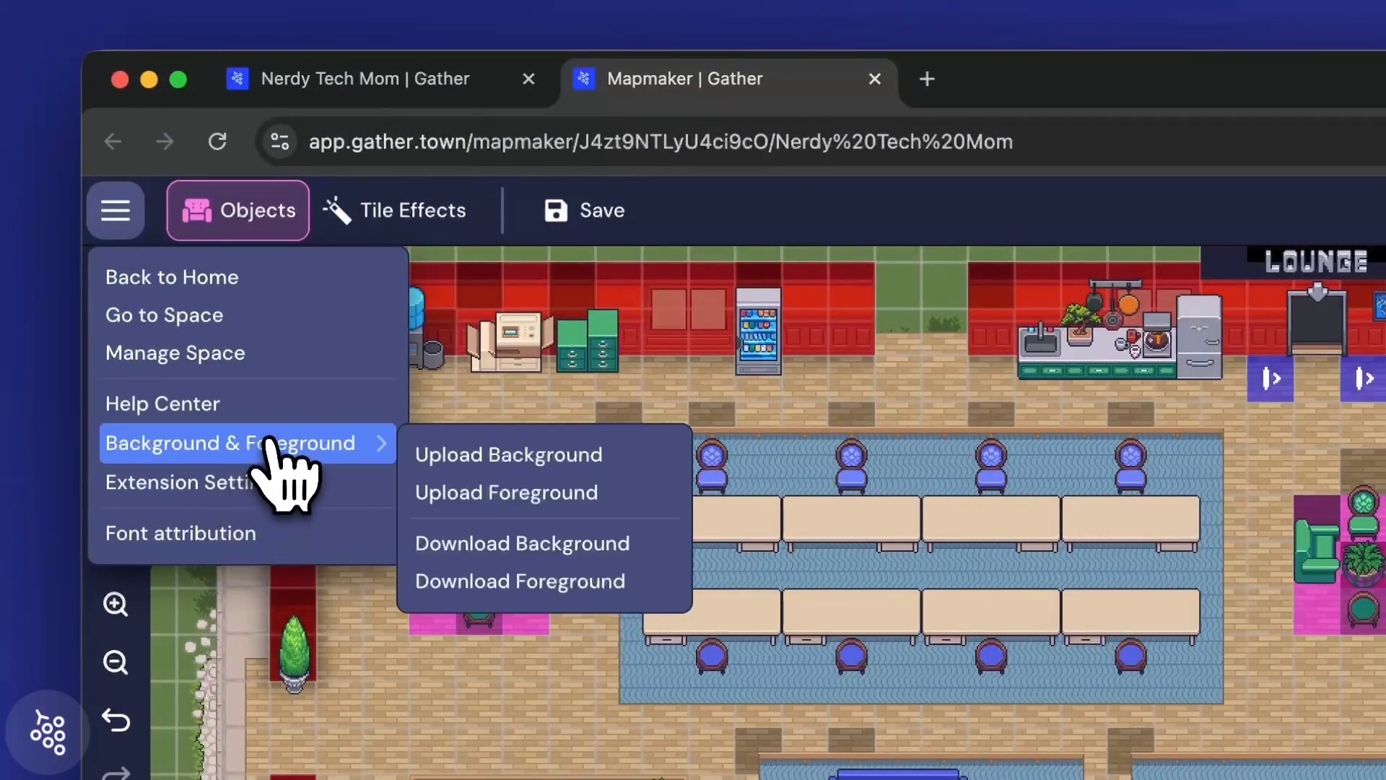
left_click(521, 465)
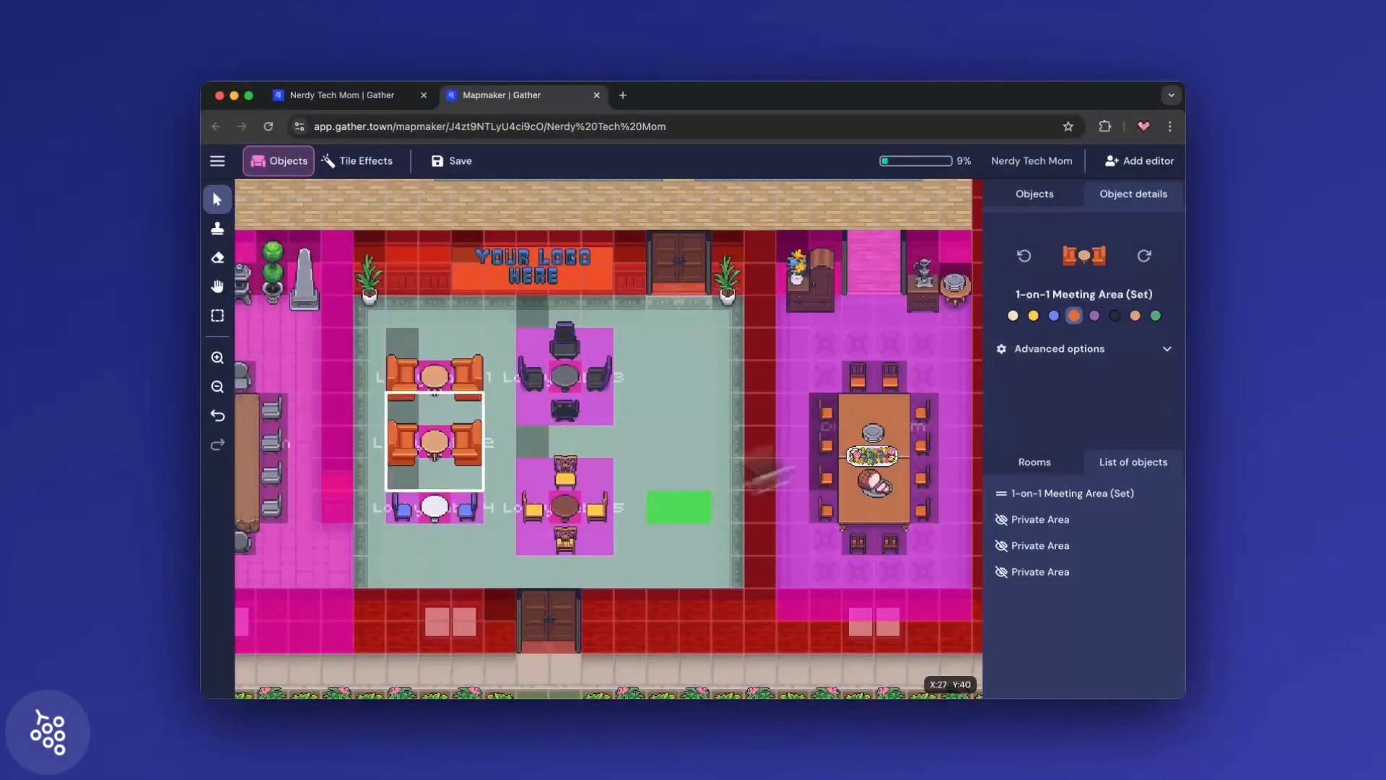
- Recolor the lowest 1-on-1 Meeting Area in the lobby orange and replace the black seating set with facing green couches
left_click(435, 509)
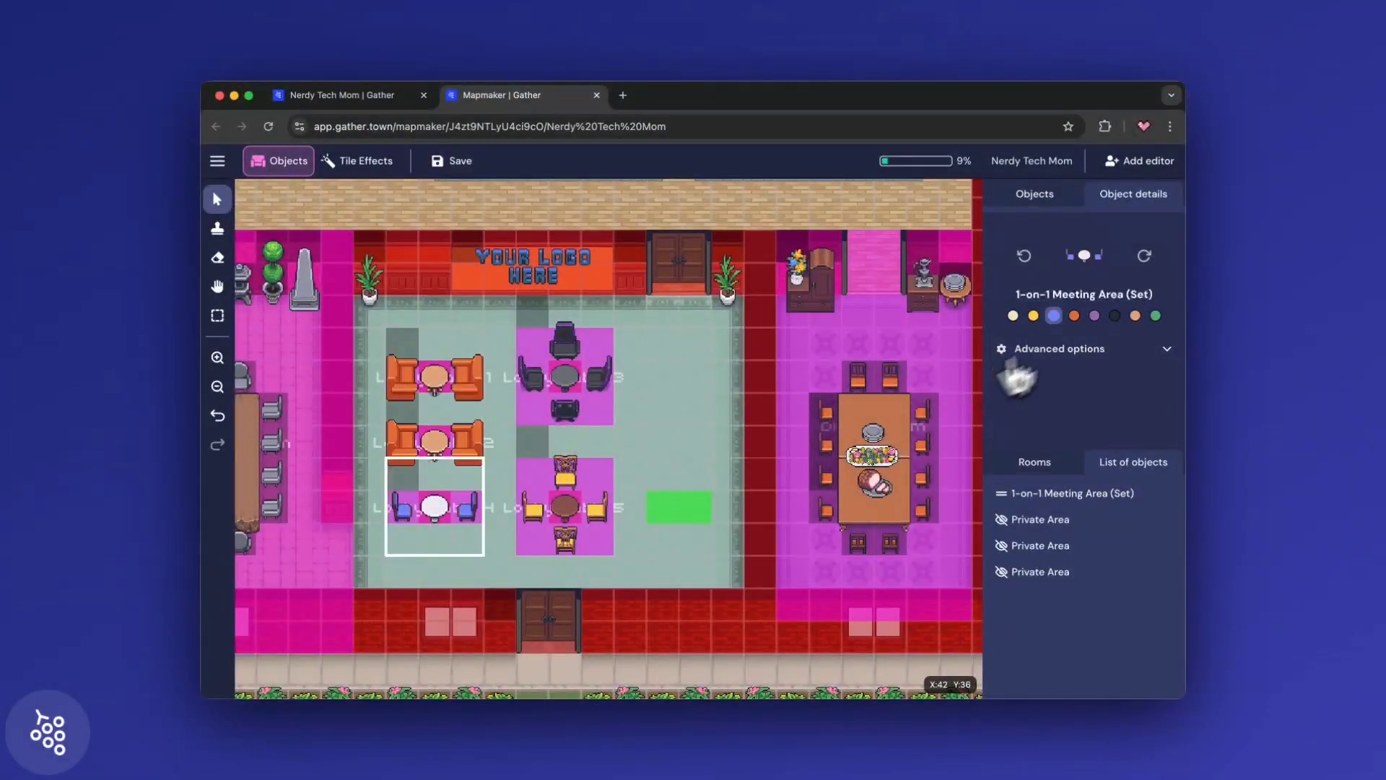
left_click(564, 376)
key("Escape")
- Place the flowering potted plant on the oval table between the green couches in the lobby
left_click(1035, 193)
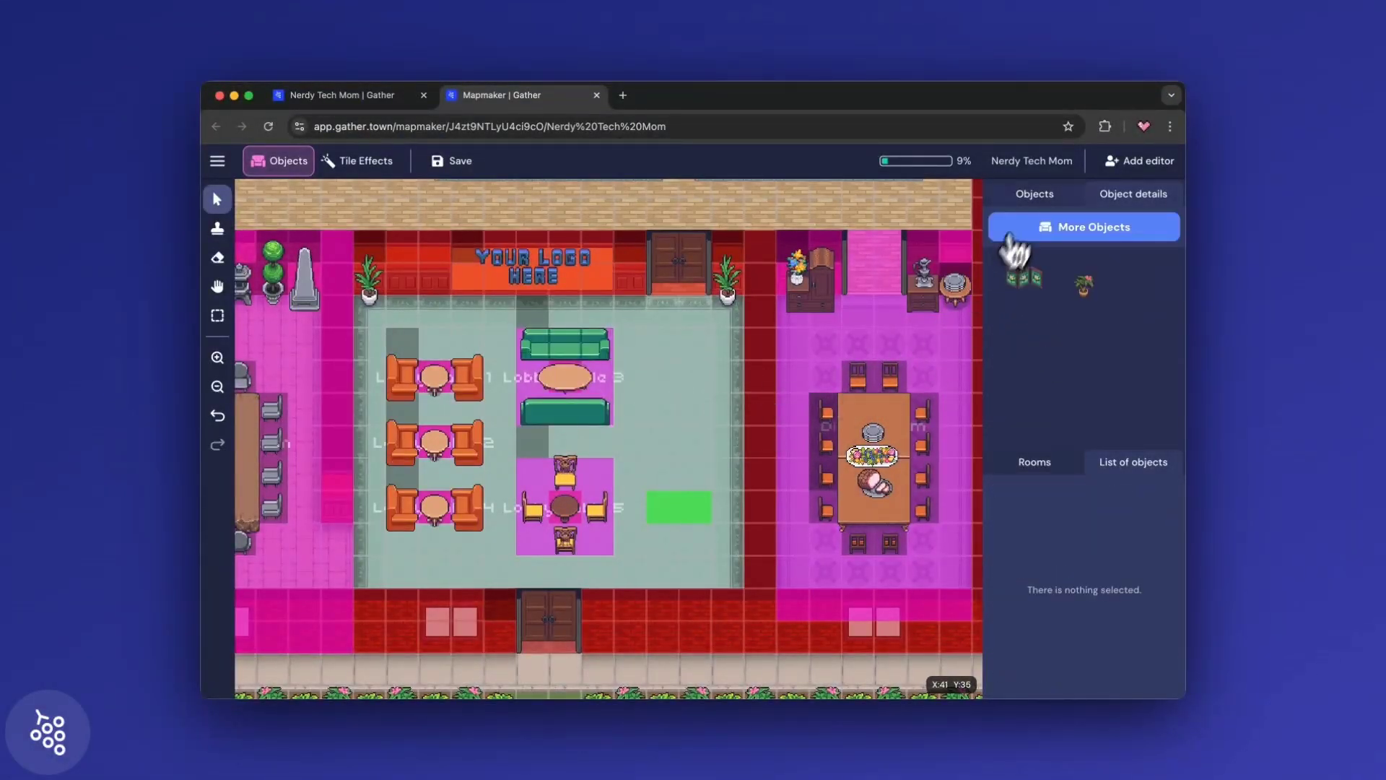
left_click(1083, 282)
left_click(567, 365)
- Search the object library for plant and place a Fan leaf plant between the lobby's logo wall and the double door
left_click(1035, 193)
left_click(1032, 226)
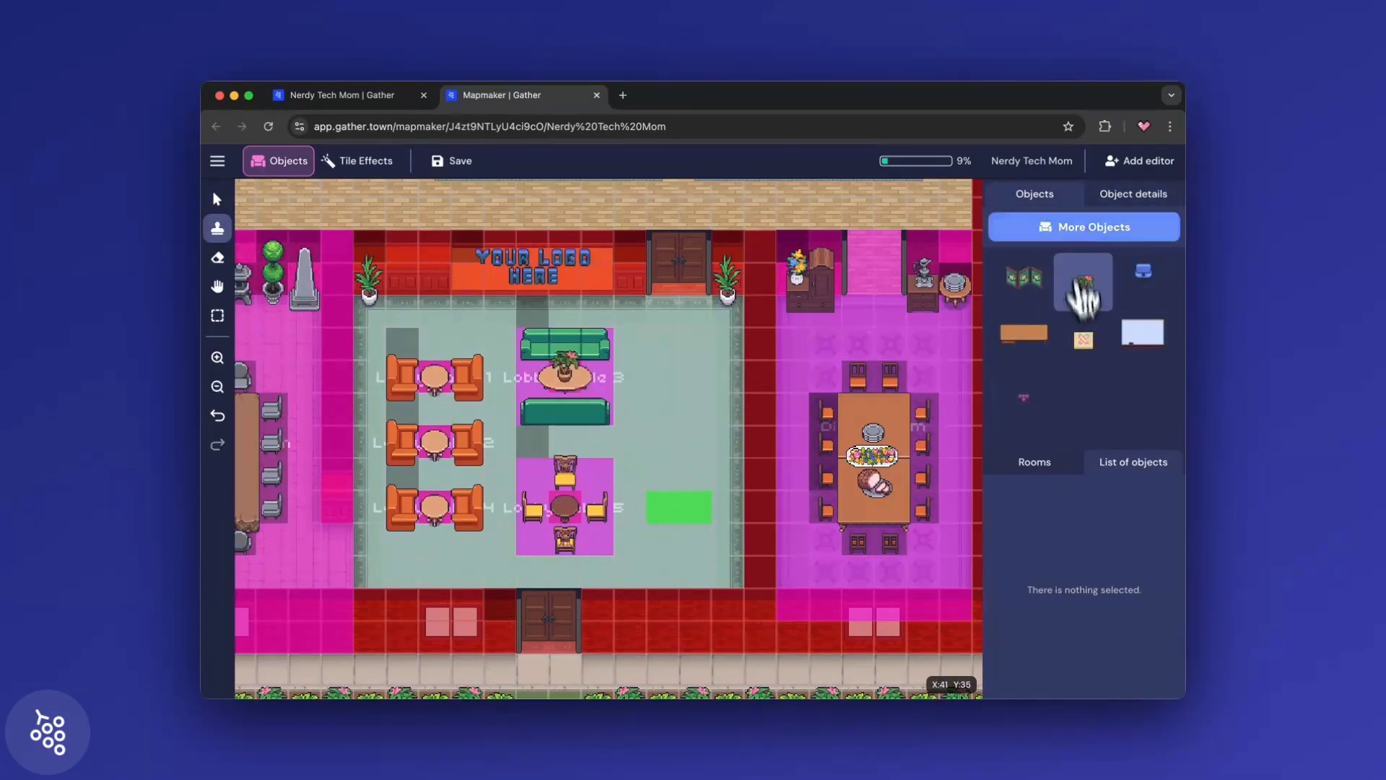
scroll(698, 397, "down", 5)
left_click(680, 215)
type("plant")
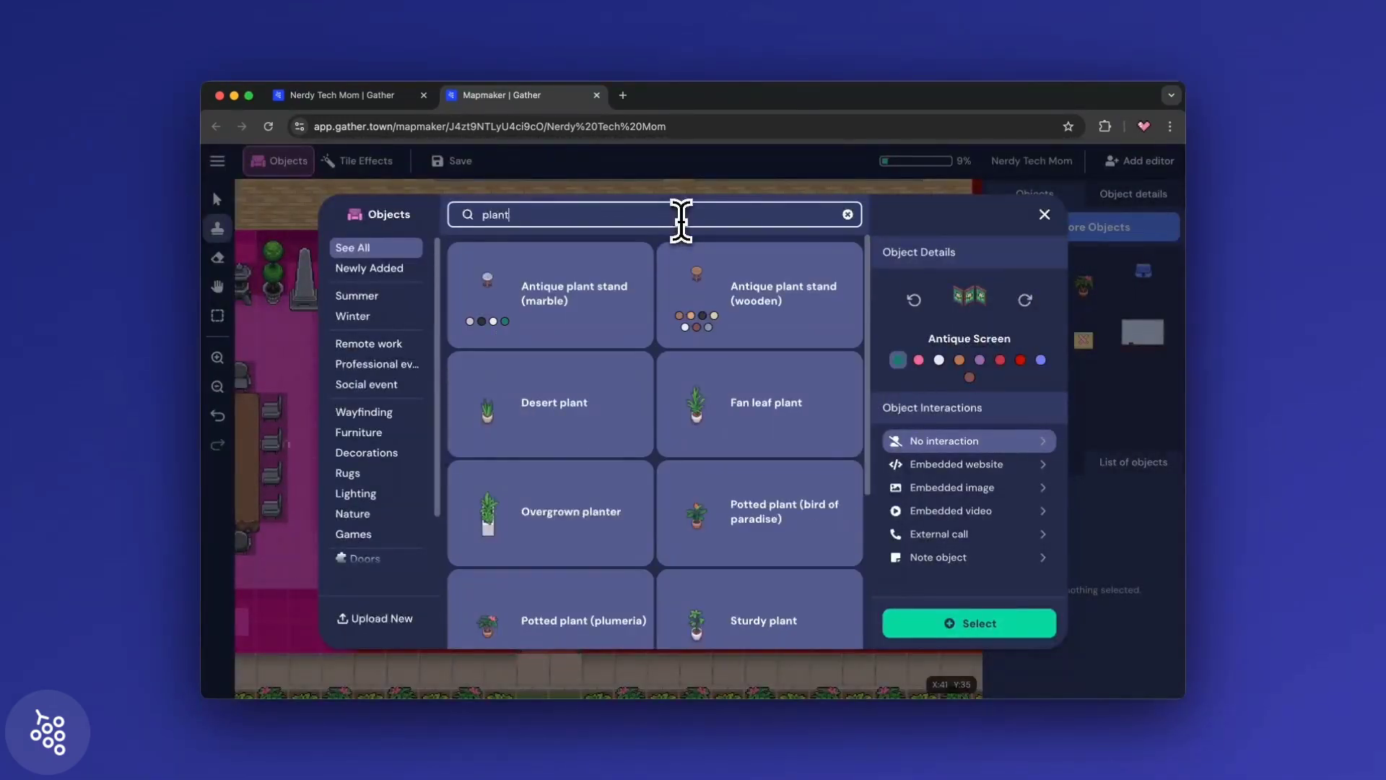
left_click(764, 436)
left_click(942, 622)
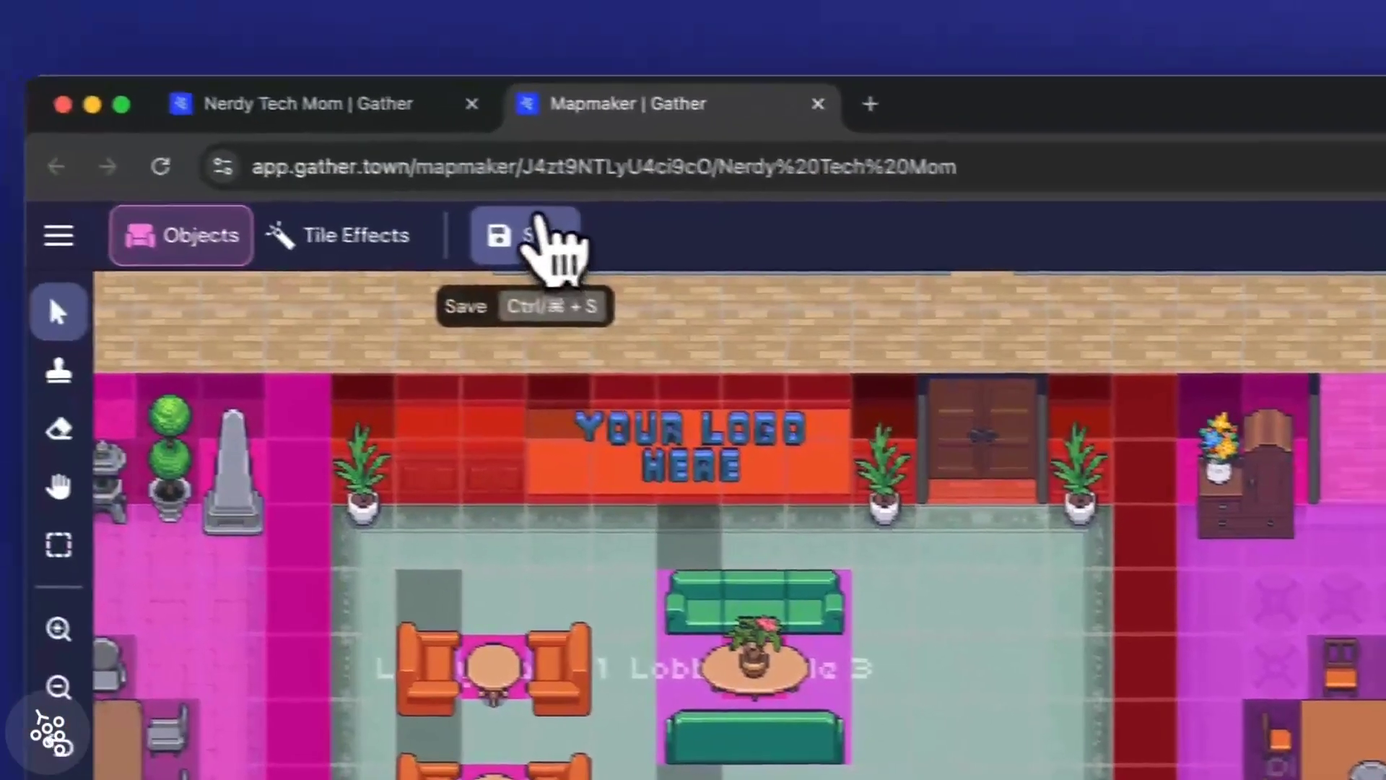
- Save the map, overwriting earlier saves, and walk the avatar down into the lobby in the live space
left_click(453, 161)
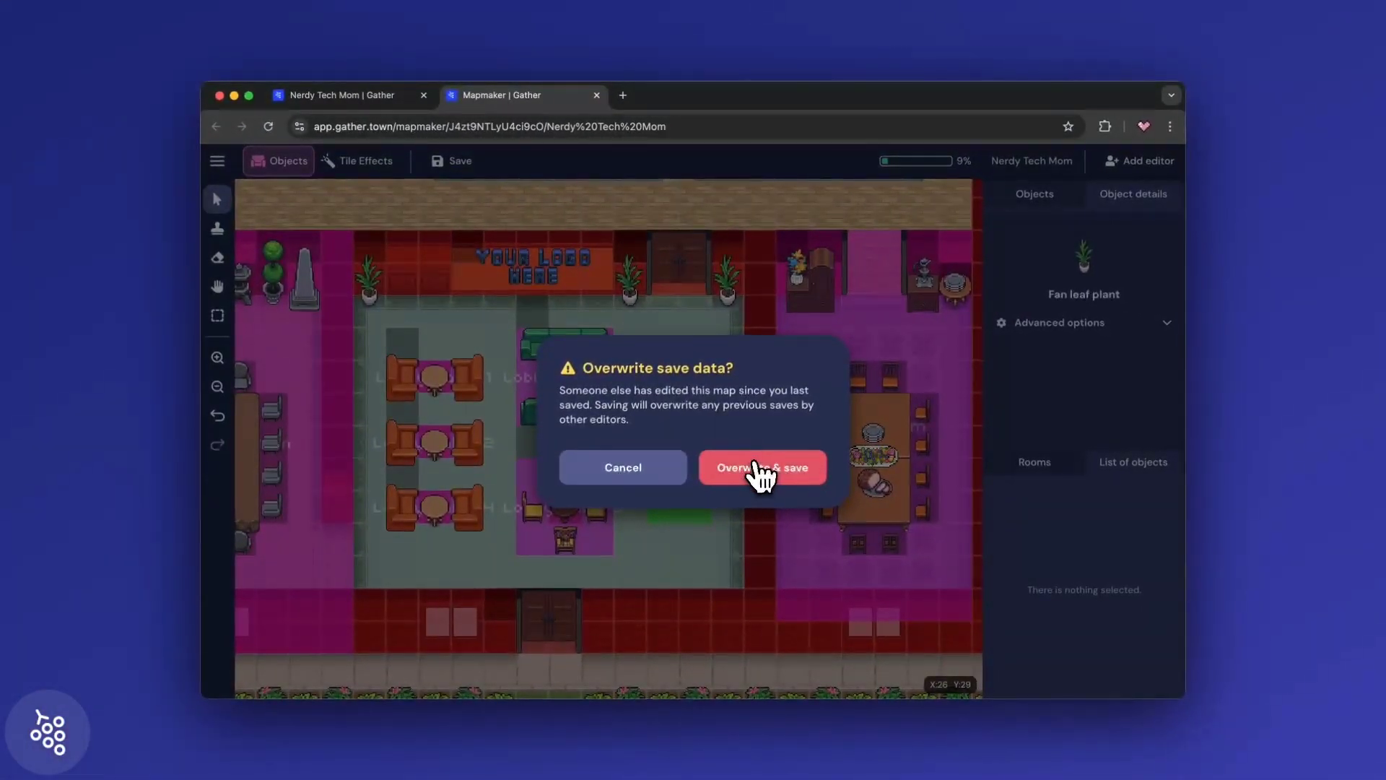
left_click(759, 475)
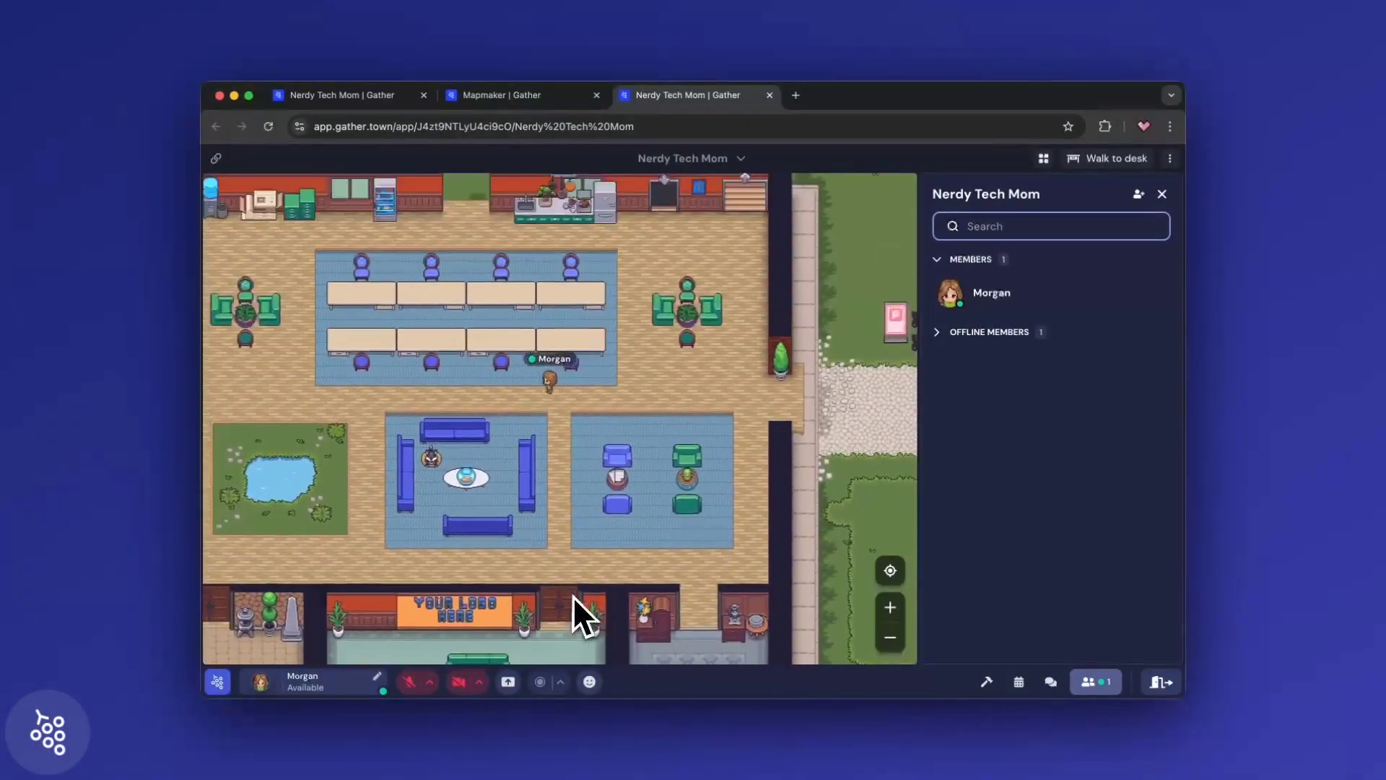
key("Down")
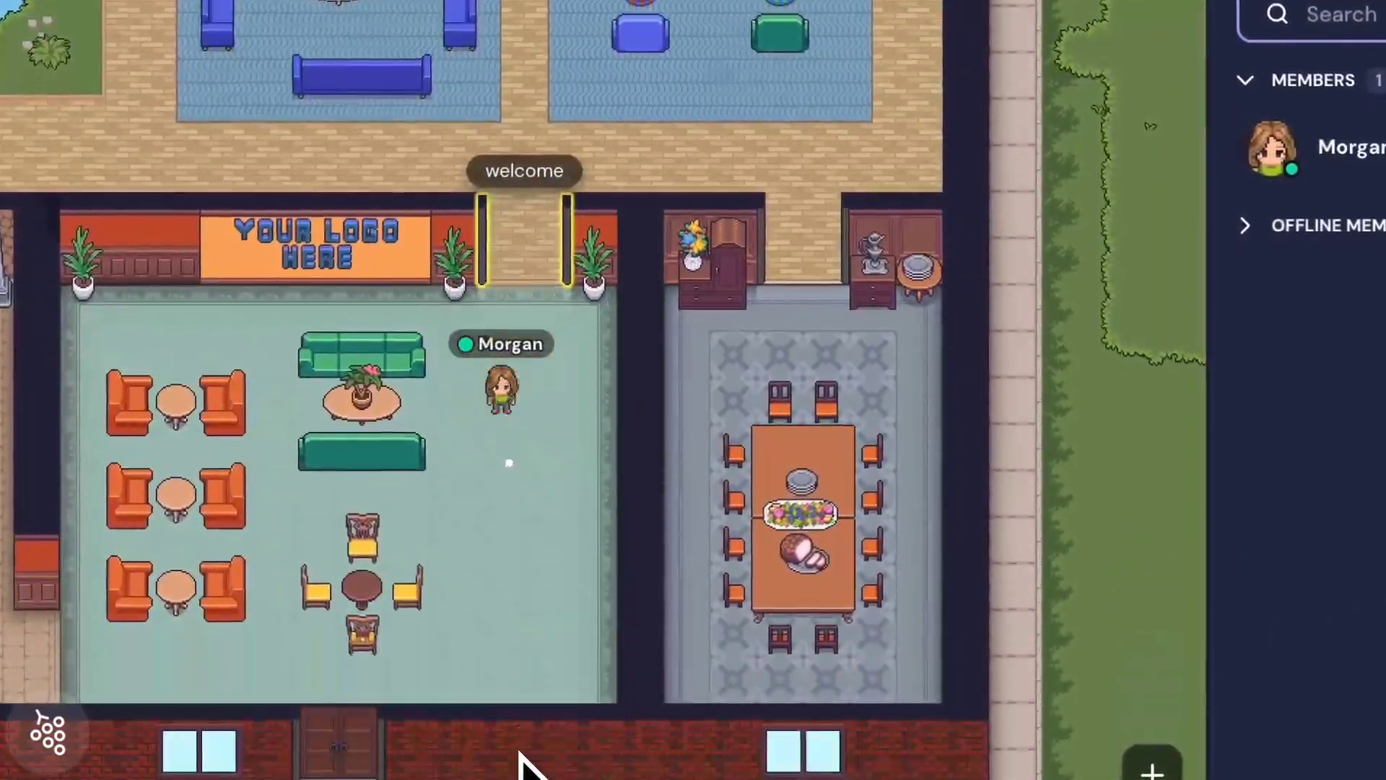